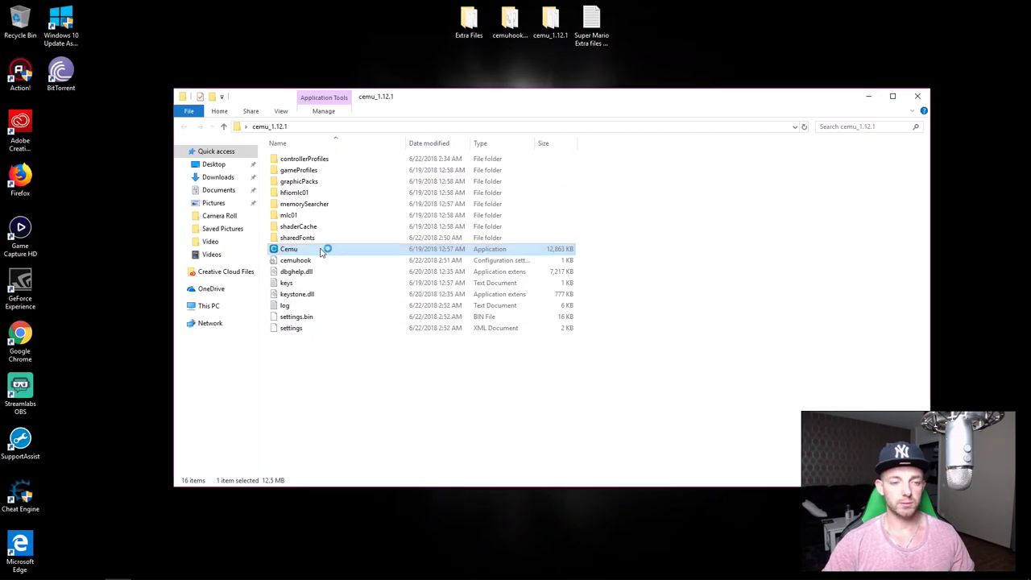
Run New SUPER MARIO BROS. U in Cemu past its title screen, and close the emulator
{"action": "left_click", "coordinate": [918, 99]}
{"action": "left_click_drag", "start_coordinate": [422, 66], "coordinate": [548, 85]}
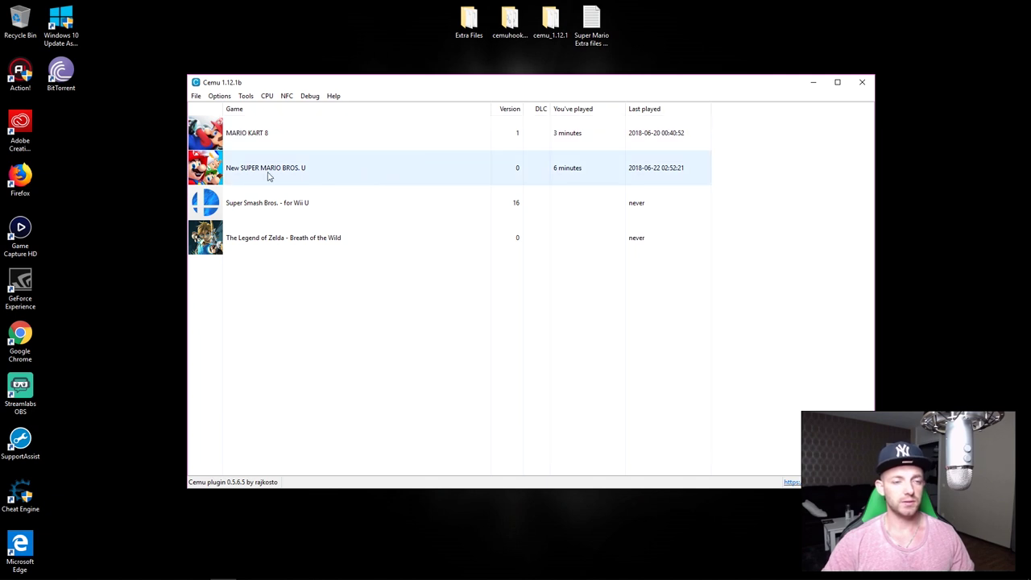
{"action": "double_click", "coordinate": [364, 169]}
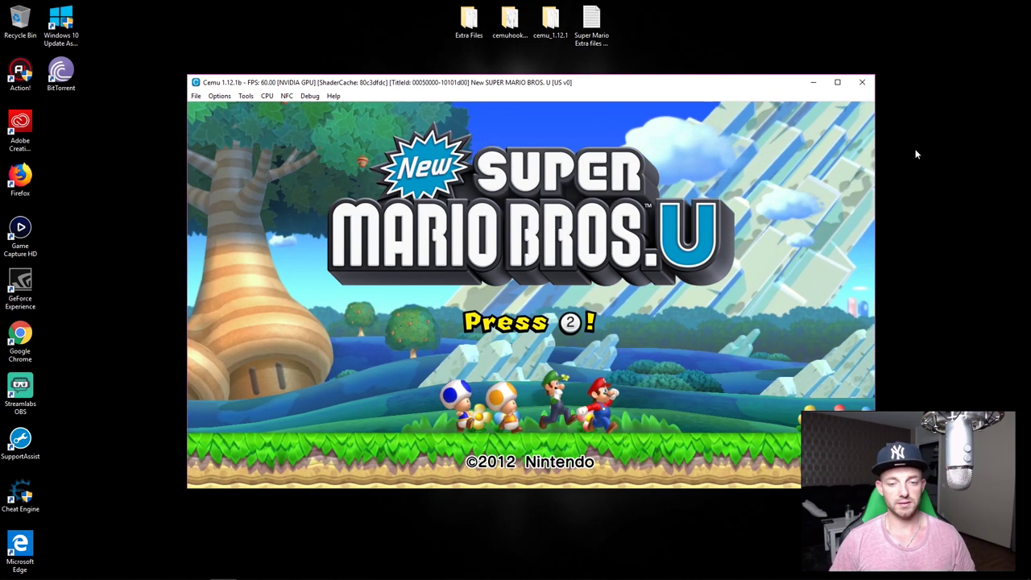
{"action": "key", "text": "Return"}
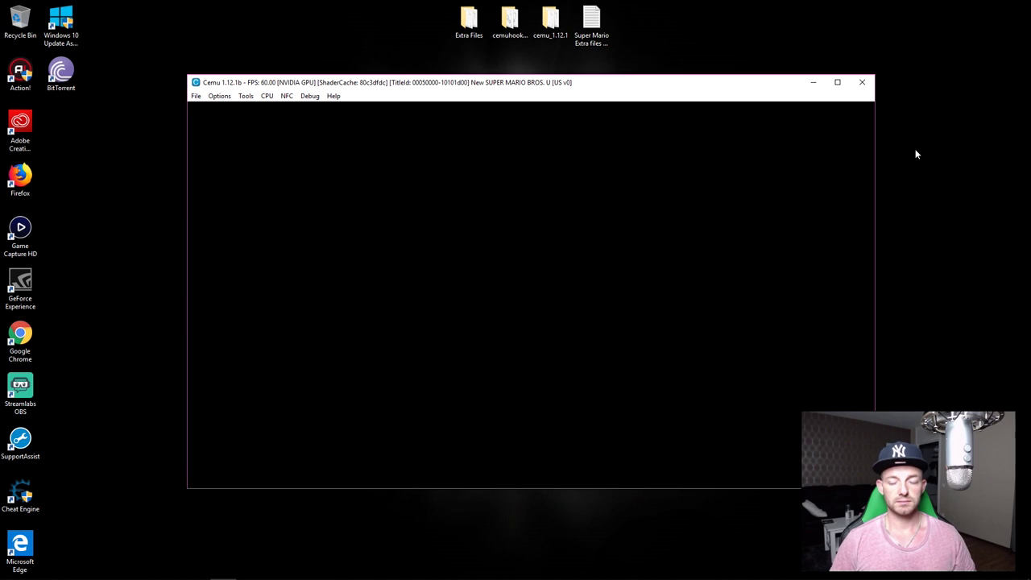
{"action": "key", "text": "alt+F4"}
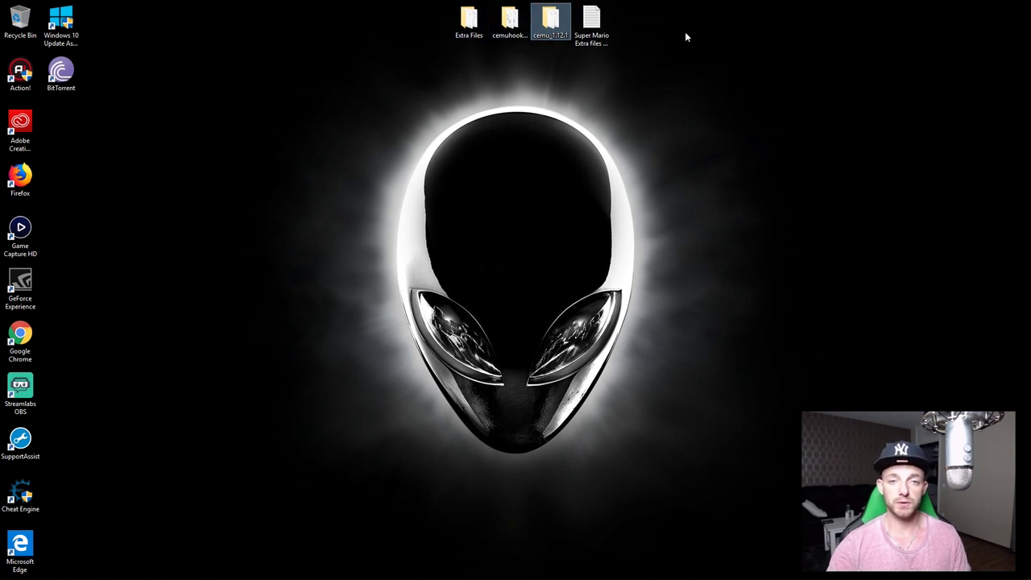
View the DAT files in the desktop's Extra Files folder, close it and refresh the desktop
{"action": "left_click", "coordinate": [470, 22]}
{"action": "double_click", "coordinate": [469, 23]}
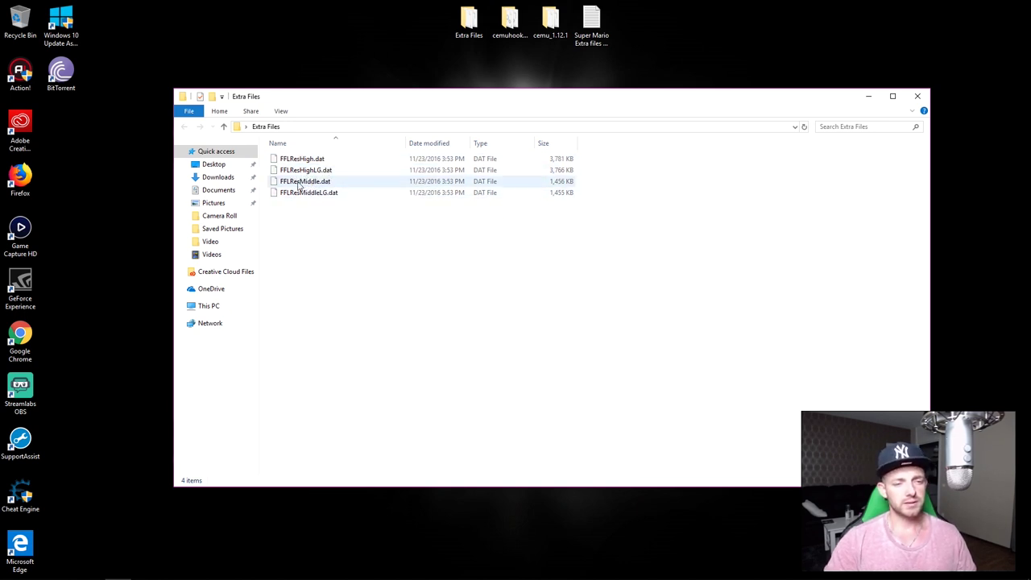
{"action": "left_click", "coordinate": [917, 97]}
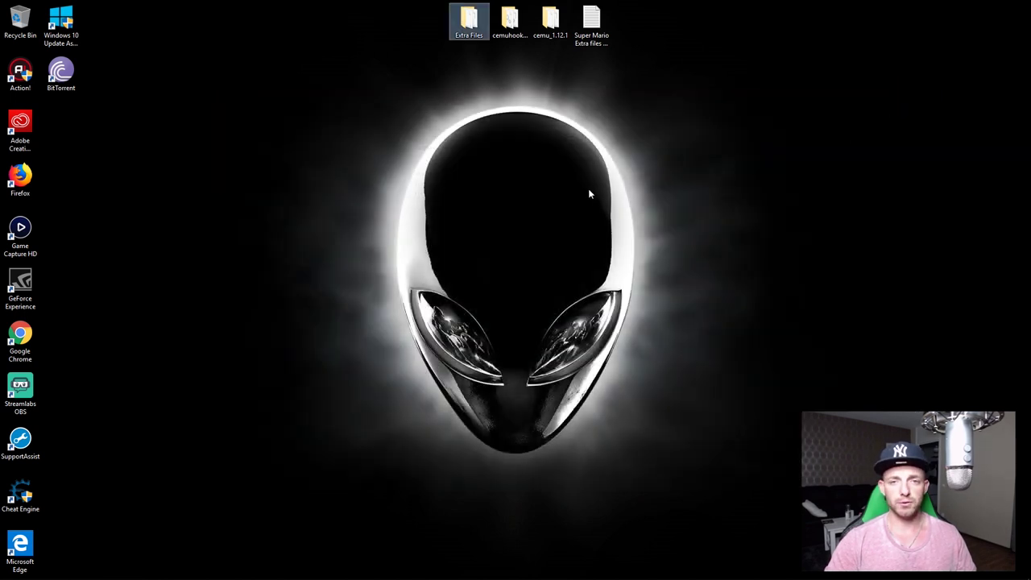
{"action": "right_click", "coordinate": [589, 190]}
{"action": "left_click", "coordinate": [620, 222]}
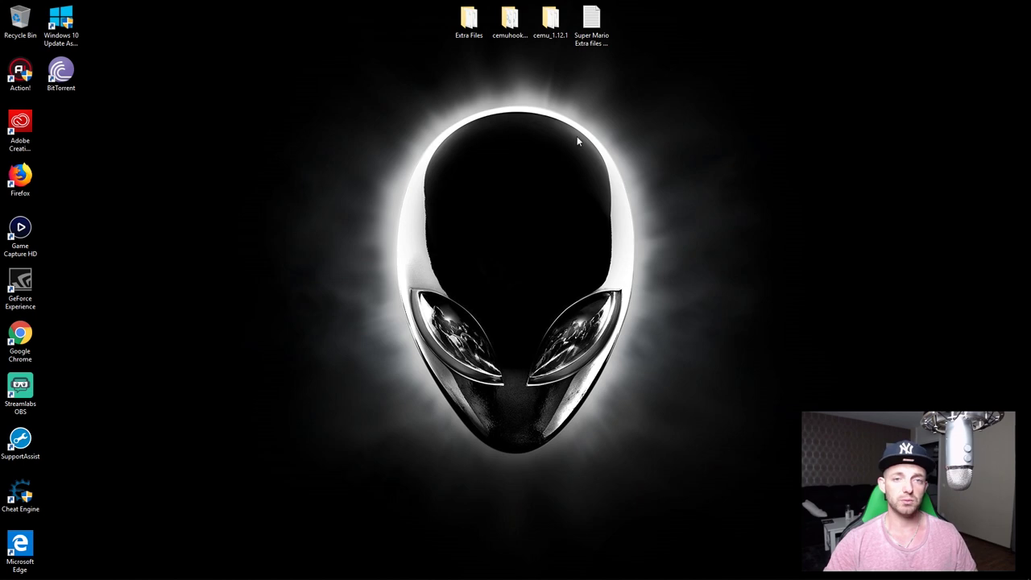
Copy the MediaFire folder link from the Super Mario Extra files Link text file and close the file
{"action": "double_click", "coordinate": [591, 23]}
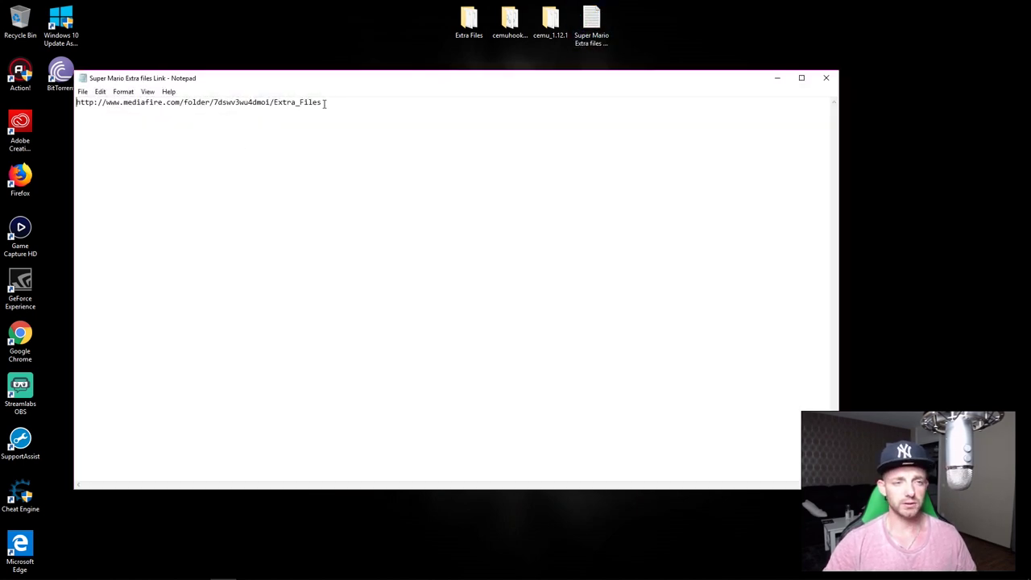
{"action": "left_click_drag", "start_coordinate": [325, 102], "coordinate": [74, 118]}
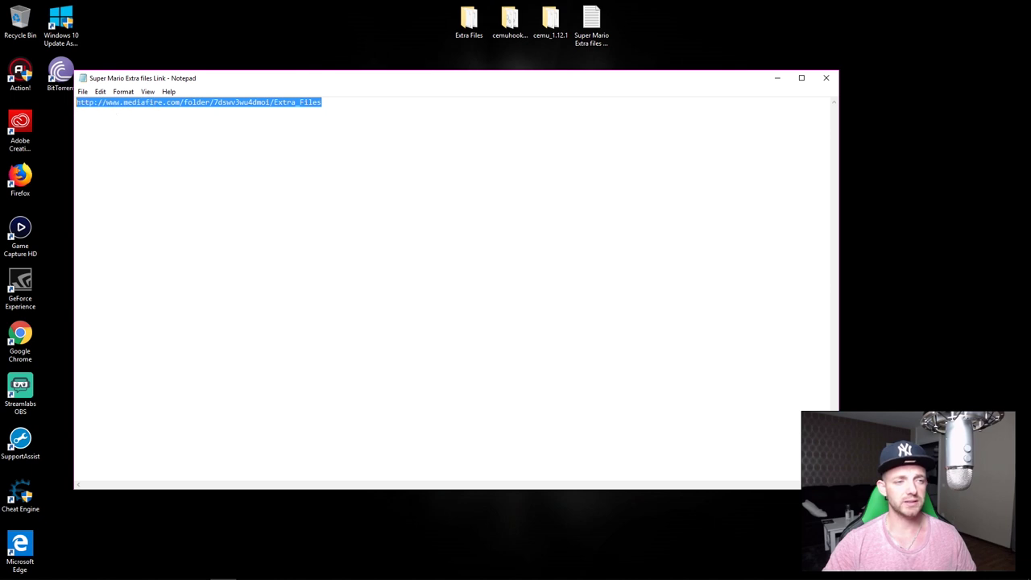
{"action": "right_click", "coordinate": [147, 104]}
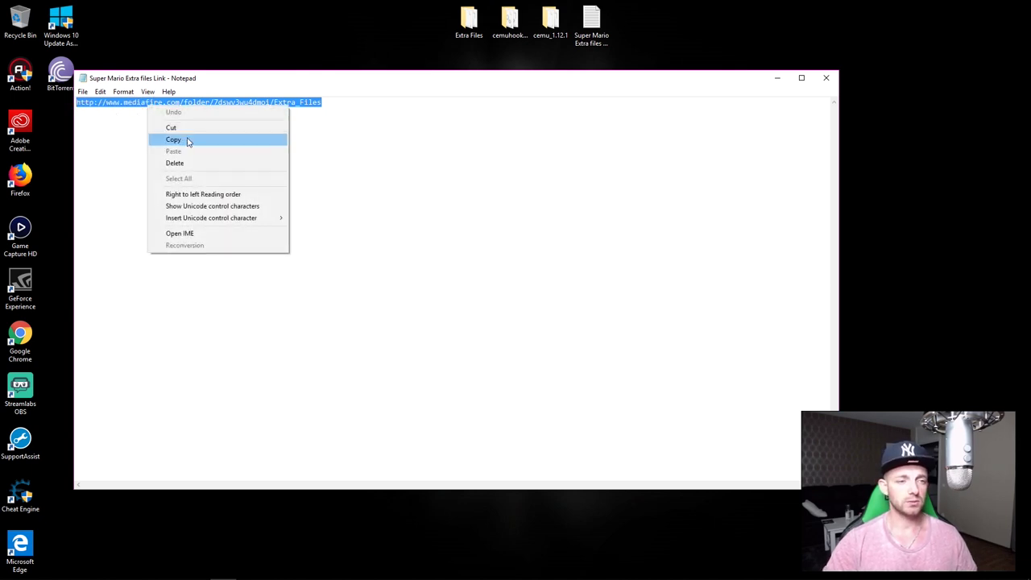
{"action": "left_click", "coordinate": [187, 140]}
{"action": "left_click", "coordinate": [826, 77]}
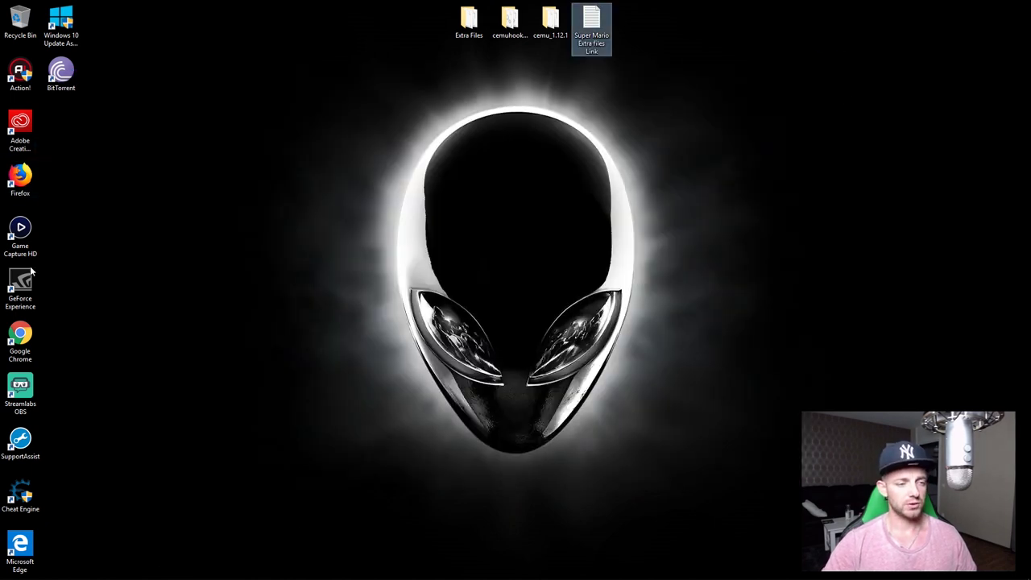
{"action": "double_click", "coordinate": [20, 337]}
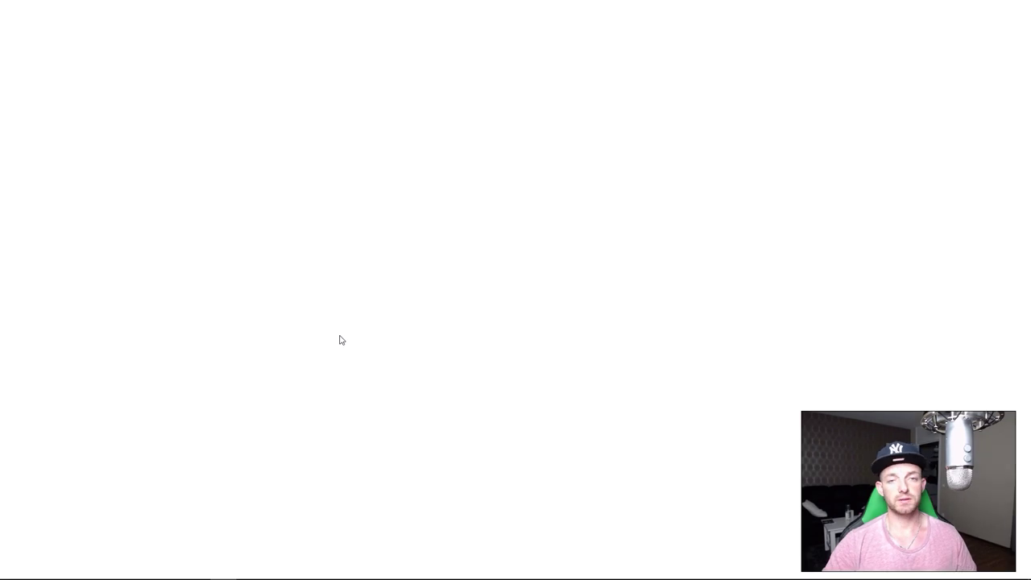
{"action": "left_click", "coordinate": [382, 215]}
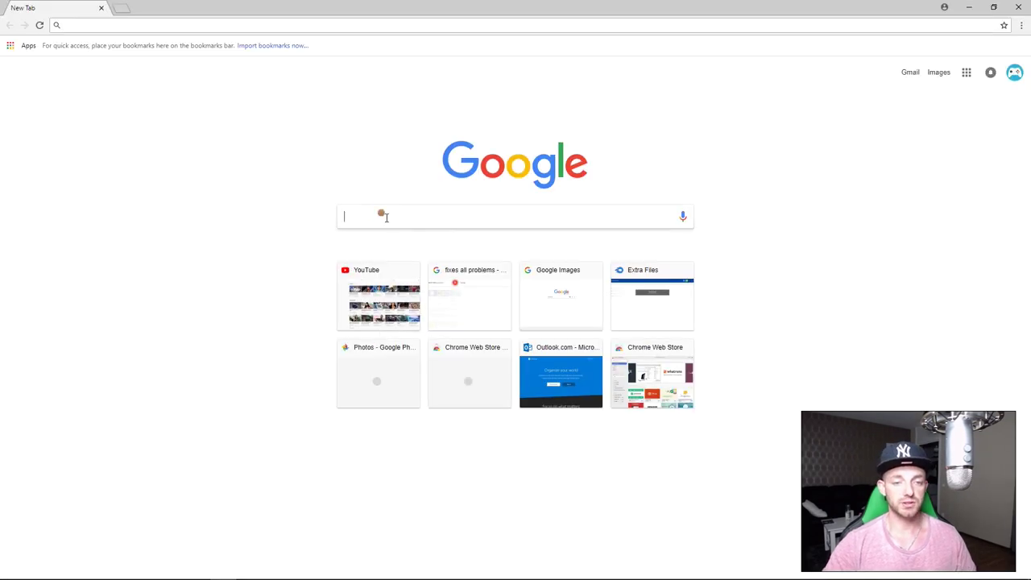
{"action": "right_click", "coordinate": [386, 217]}
{"action": "left_click", "coordinate": [431, 283]}
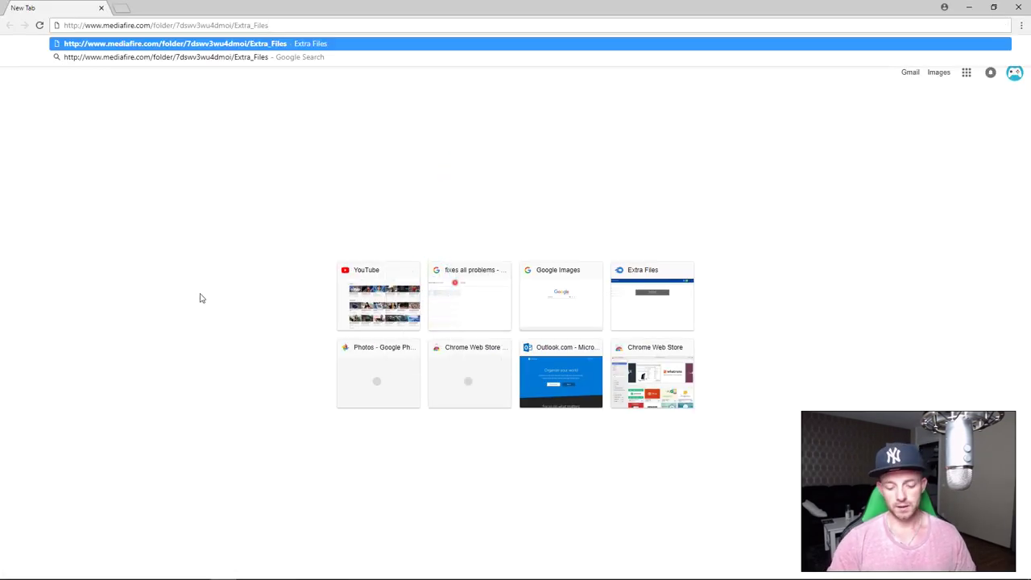
{"action": "key", "text": "Return"}
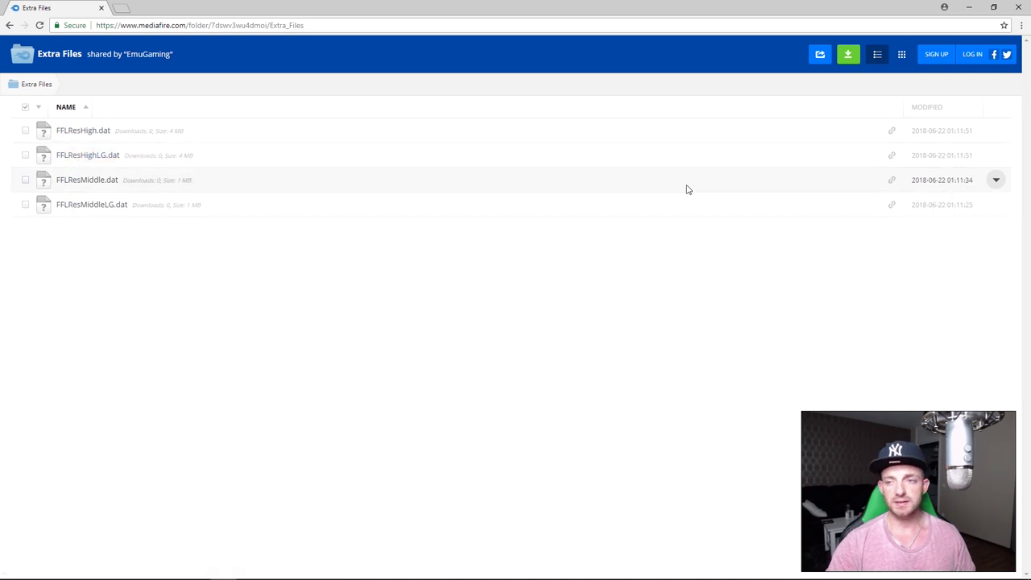
Try to bulk-download the entire Extra Files folder from MediaFire
{"action": "left_click", "coordinate": [849, 57]}
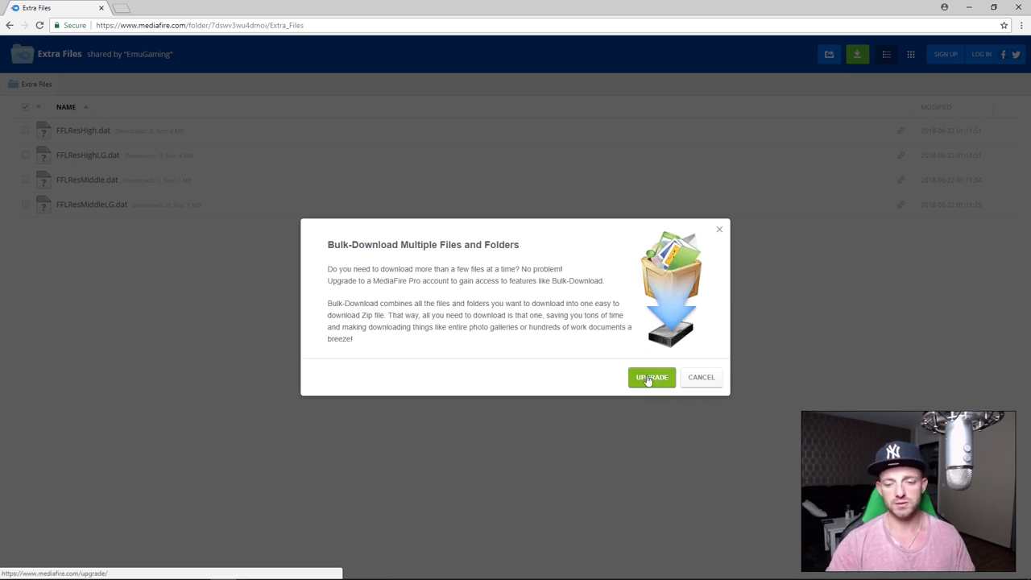
{"action": "left_click", "coordinate": [701, 377]}
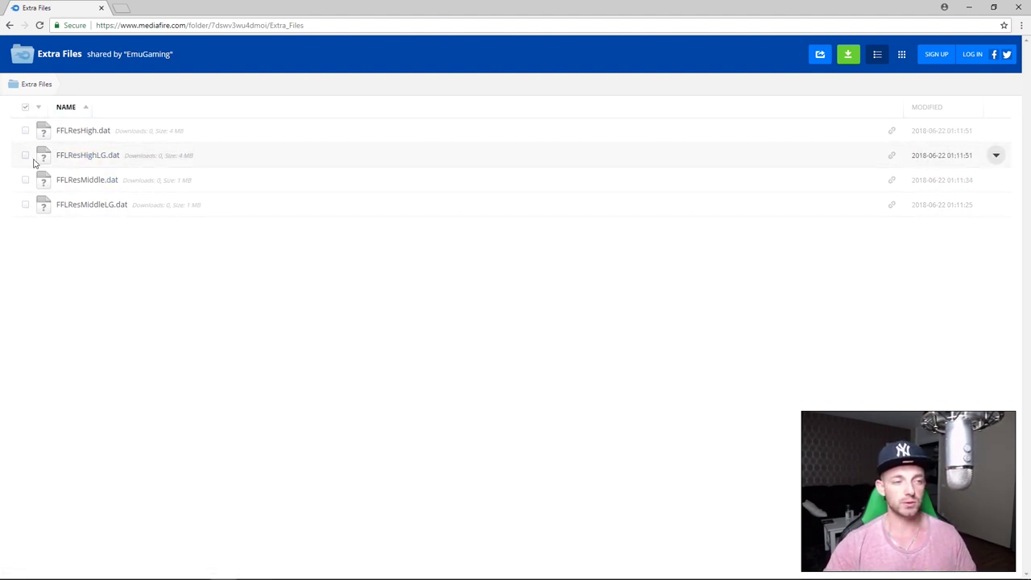
{"action": "left_click", "coordinate": [25, 132]}
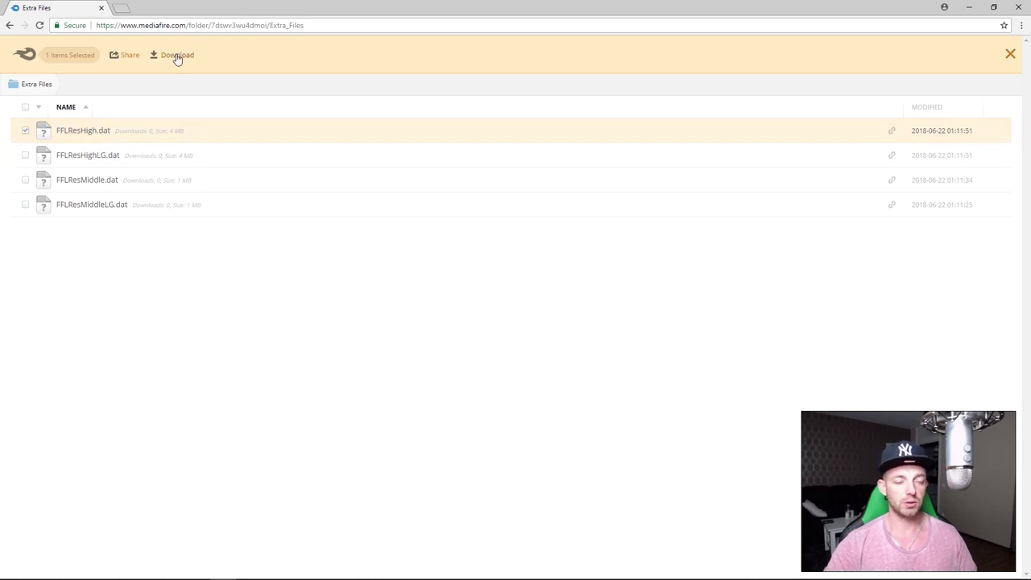
{"action": "left_click", "coordinate": [25, 131]}
{"action": "left_click", "coordinate": [25, 131]}
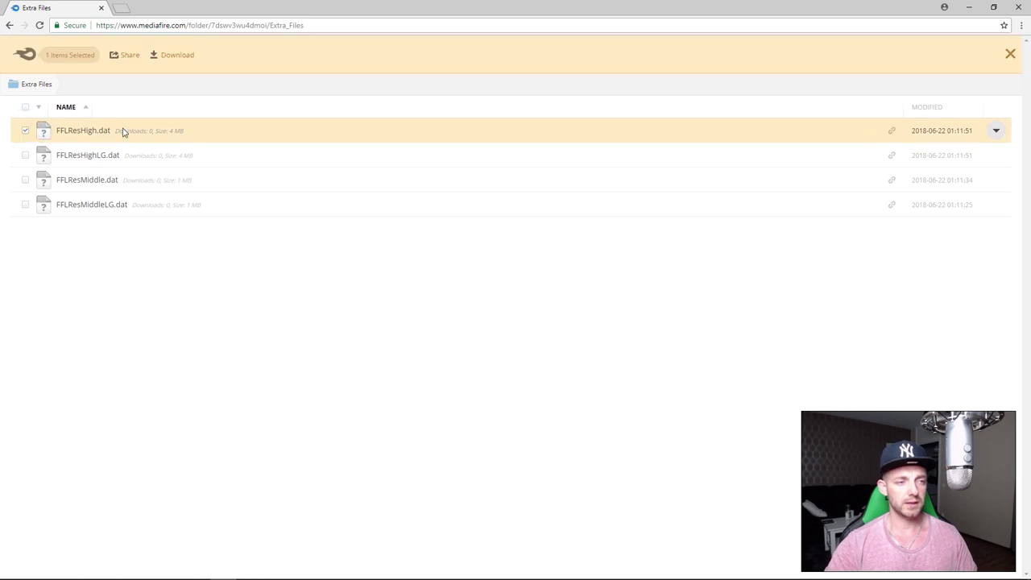
{"action": "left_click", "coordinate": [171, 55]}
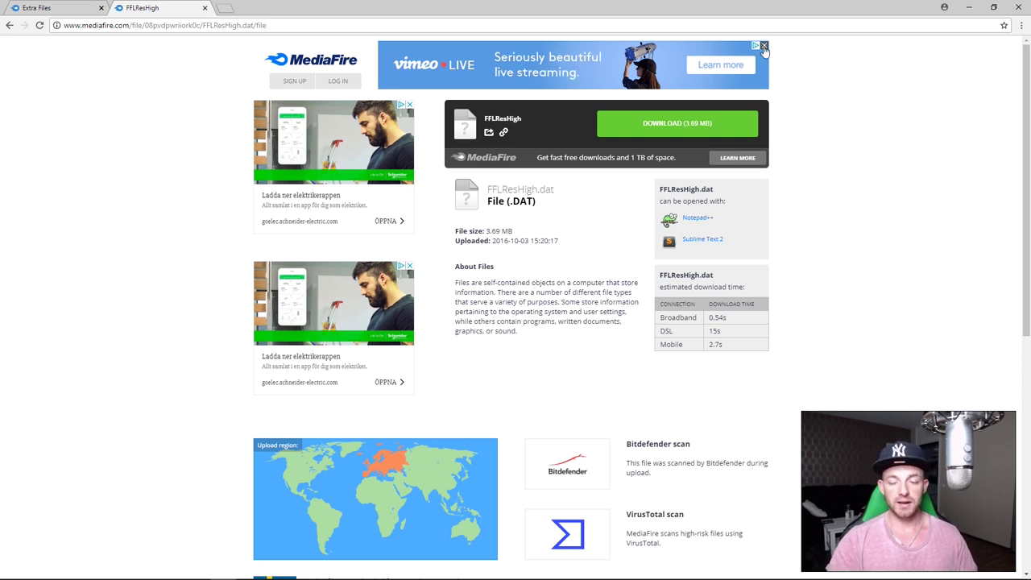
{"action": "left_click", "coordinate": [204, 8]}
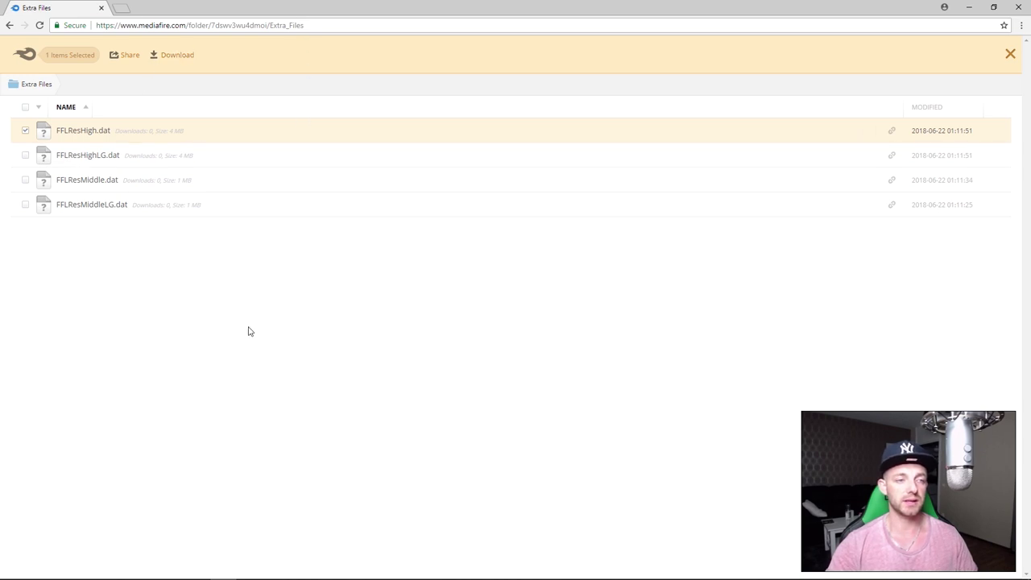
{"action": "left_click", "coordinate": [25, 130]}
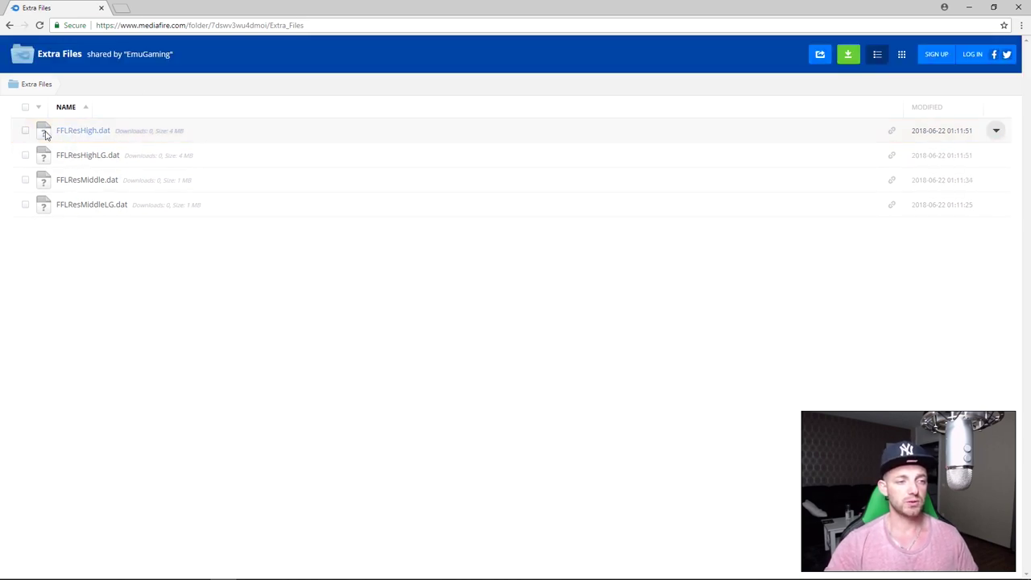
Download FFLResHigh.dat from the MediaFire folder and close its download page
{"action": "left_click", "coordinate": [25, 131]}
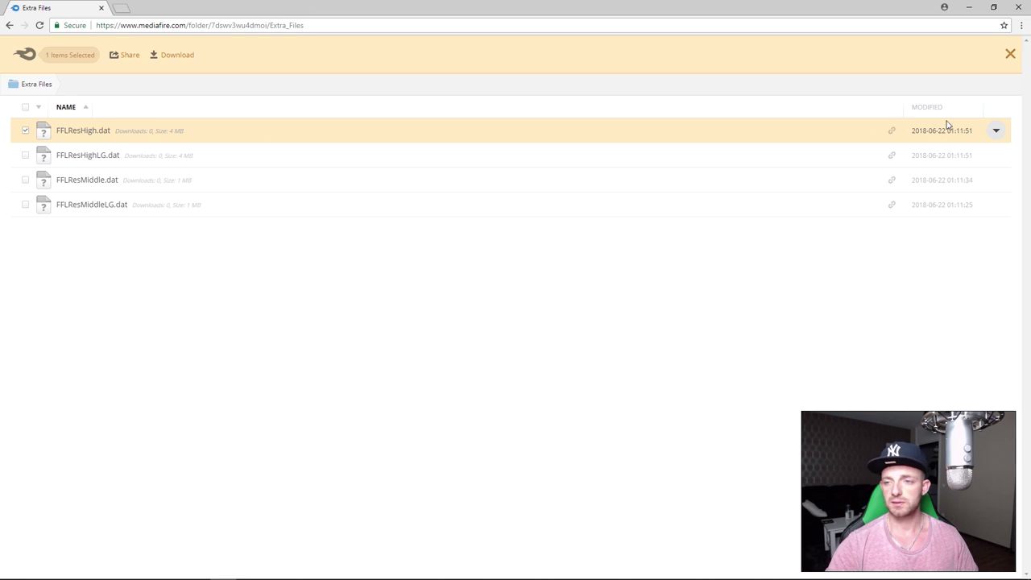
{"action": "left_click", "coordinate": [171, 55]}
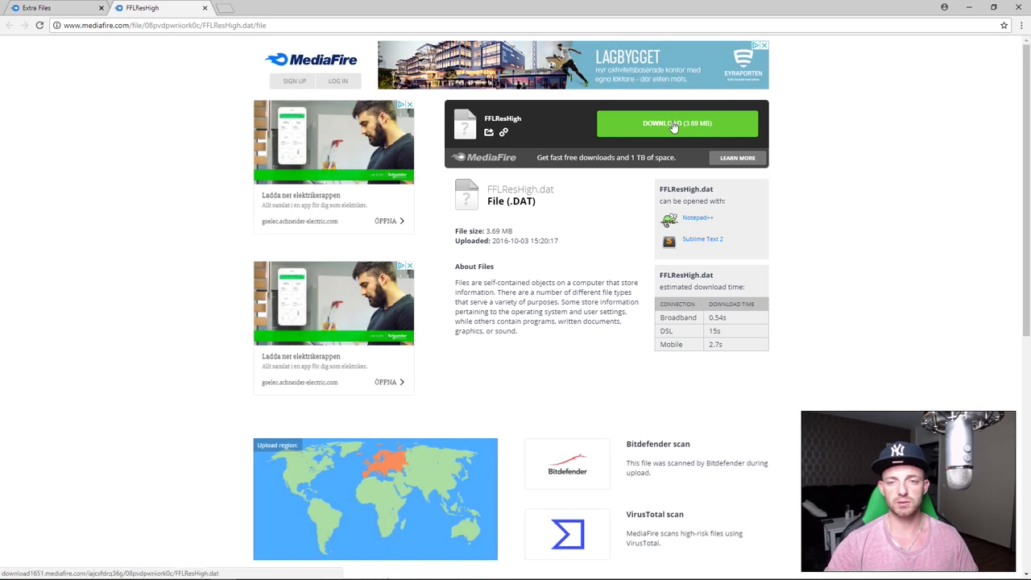
{"action": "left_click", "coordinate": [674, 125]}
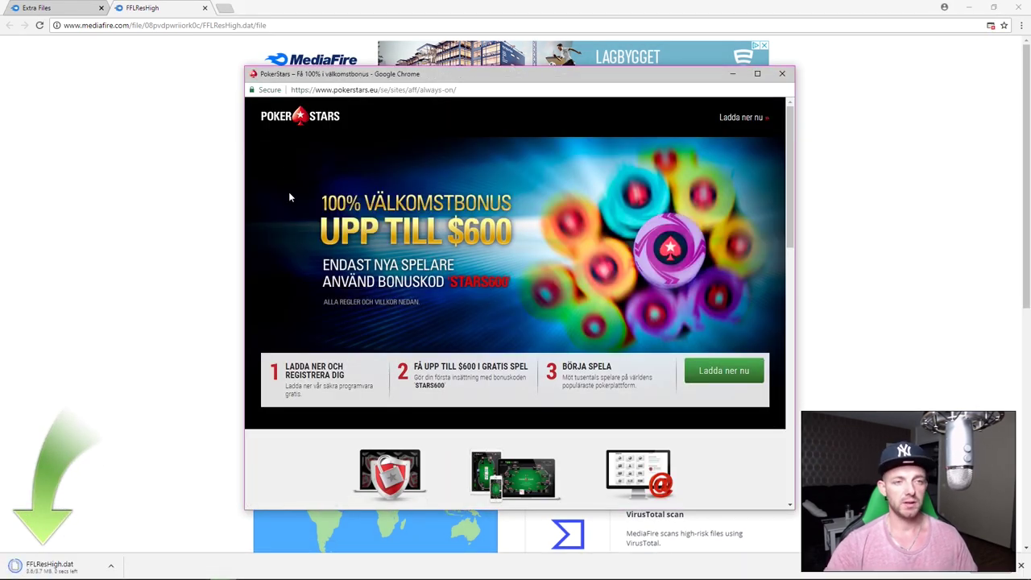
{"action": "left_click", "coordinate": [204, 11]}
{"action": "left_click", "coordinate": [205, 12]}
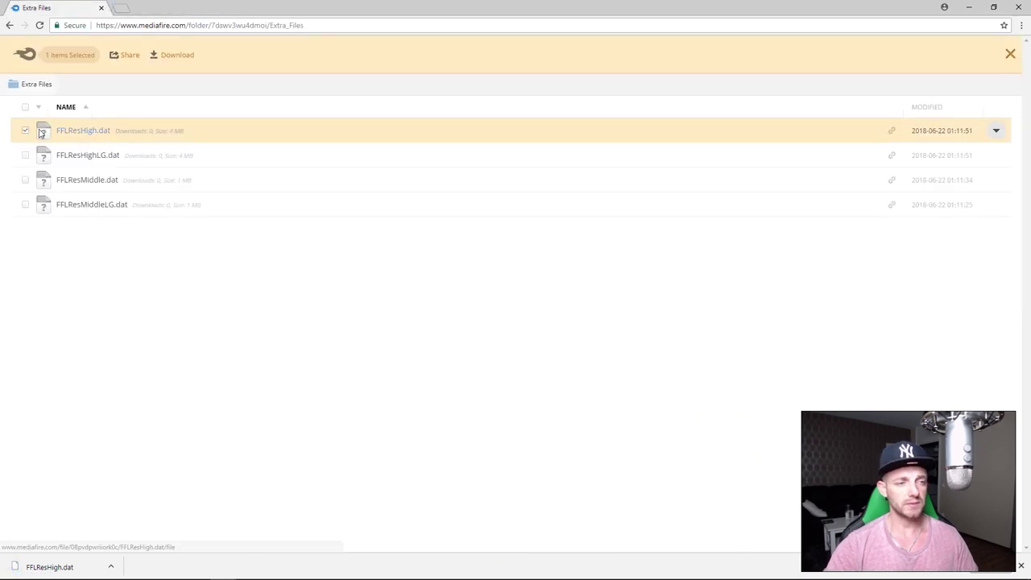
Open the download page of FFLResHighLG.dat alone, and close the browser along with the PokerStars pop-up window
{"action": "left_click", "coordinate": [25, 155]}
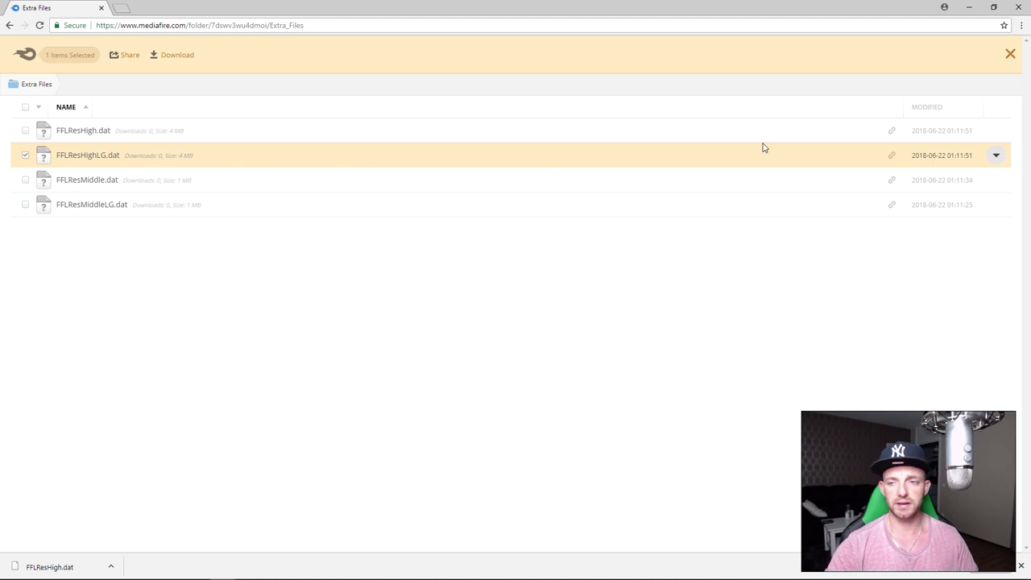
{"action": "left_click", "coordinate": [180, 58]}
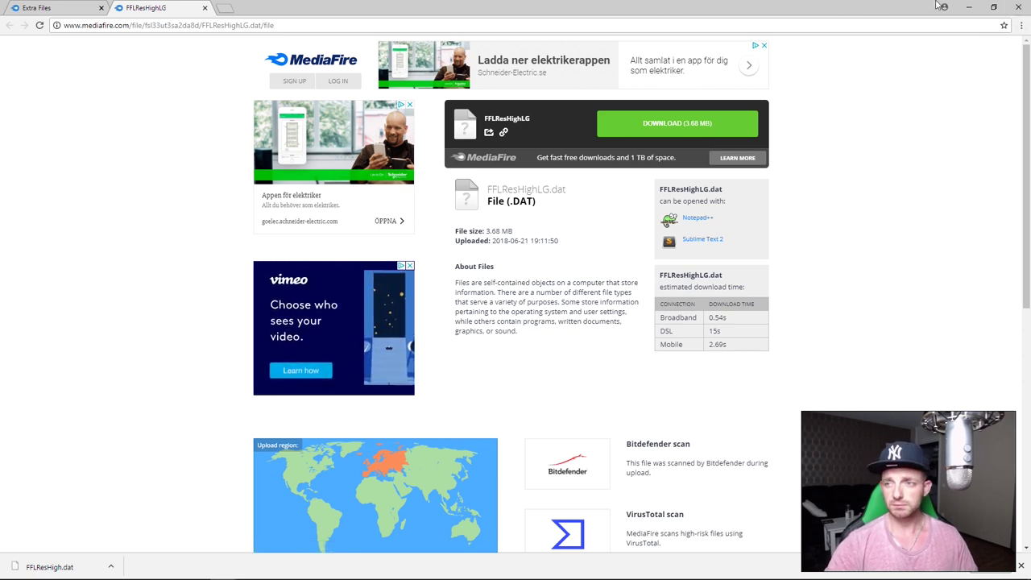
{"action": "left_click", "coordinate": [1019, 8]}
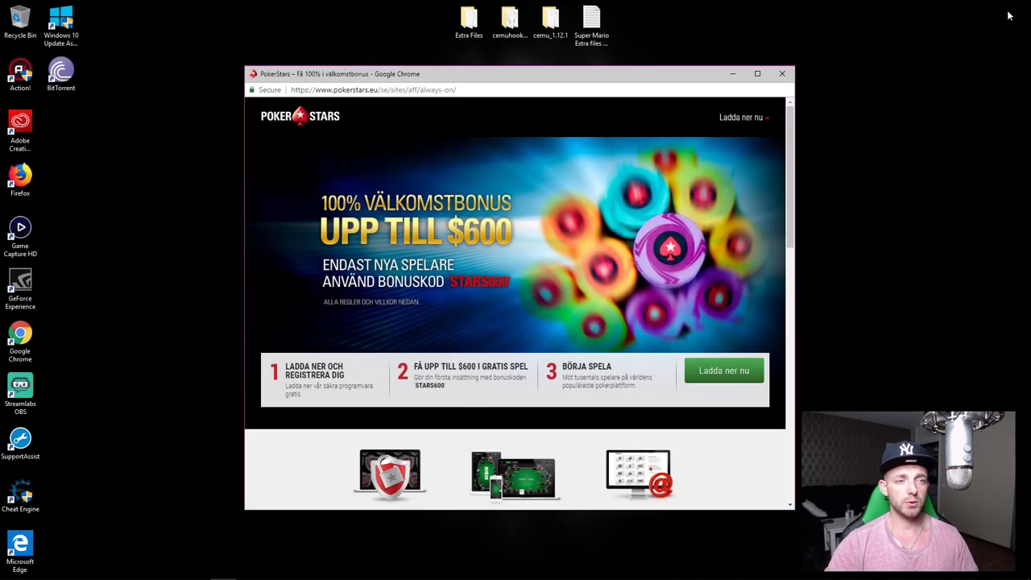
{"action": "left_click", "coordinate": [781, 73]}
Refresh the desktop and check the files inside the Extra Files folder
{"action": "right_click", "coordinate": [507, 249]}
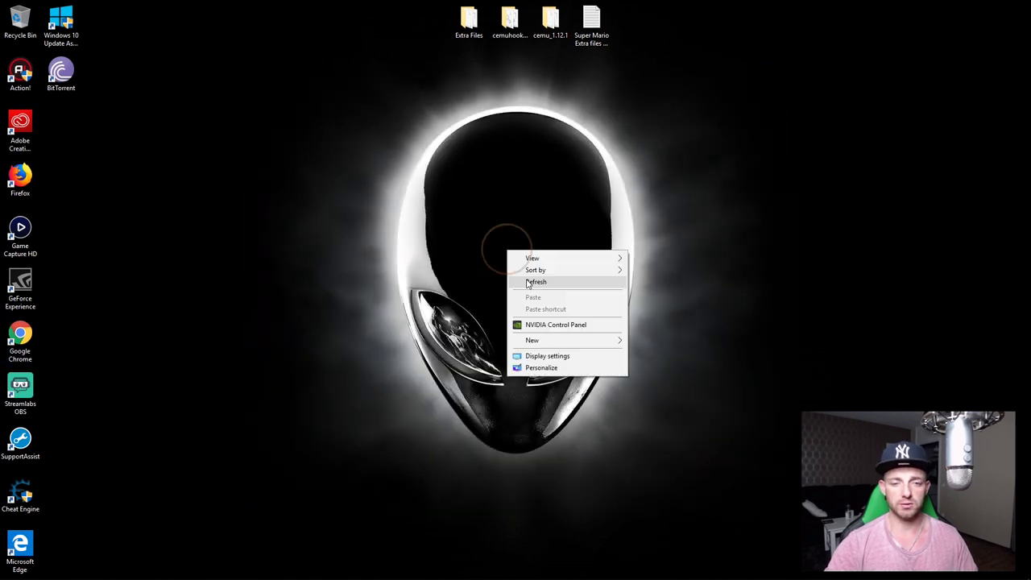
{"action": "left_click", "coordinate": [531, 281]}
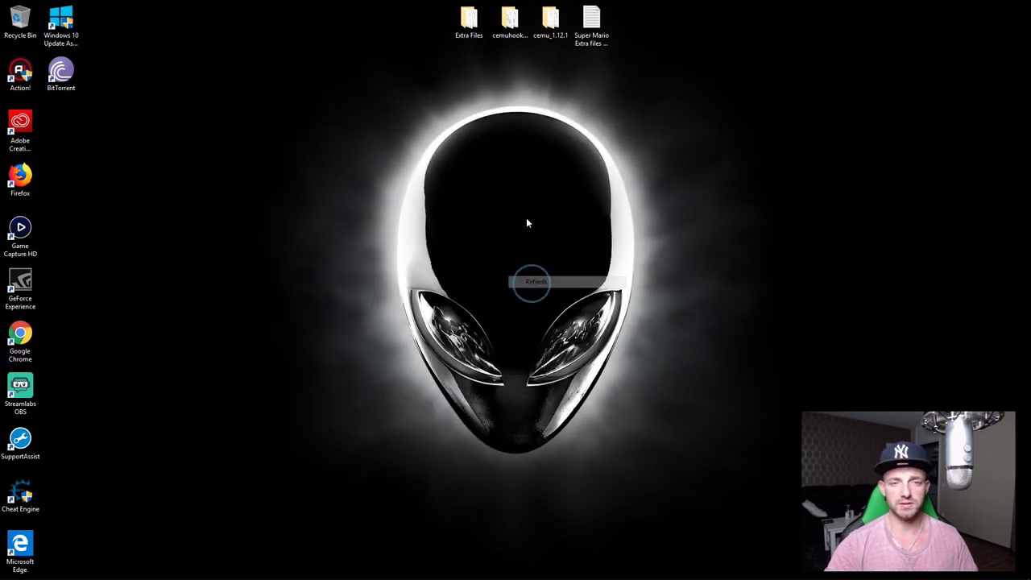
{"action": "double_click", "coordinate": [471, 31]}
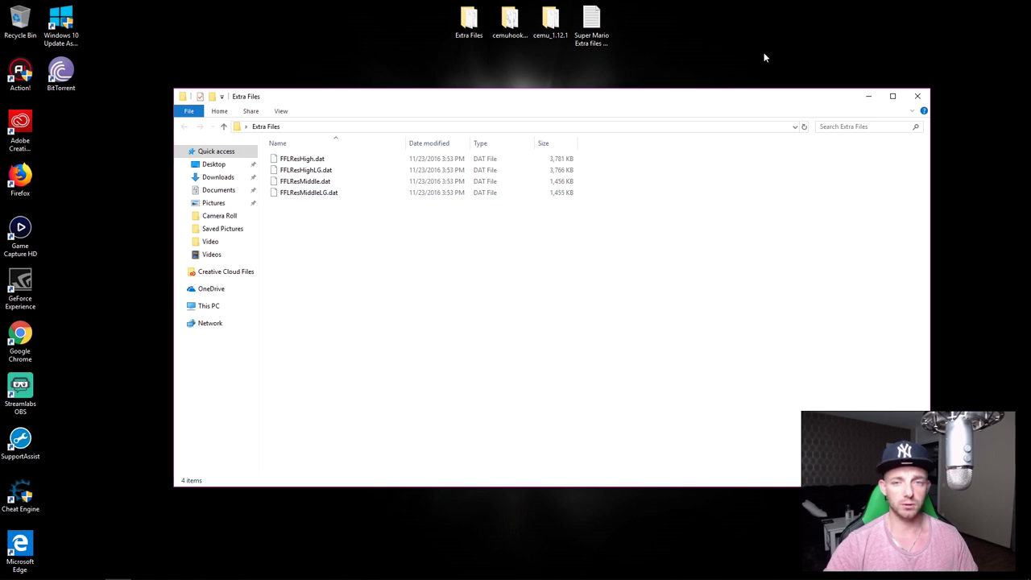
{"action": "left_click", "coordinate": [919, 97]}
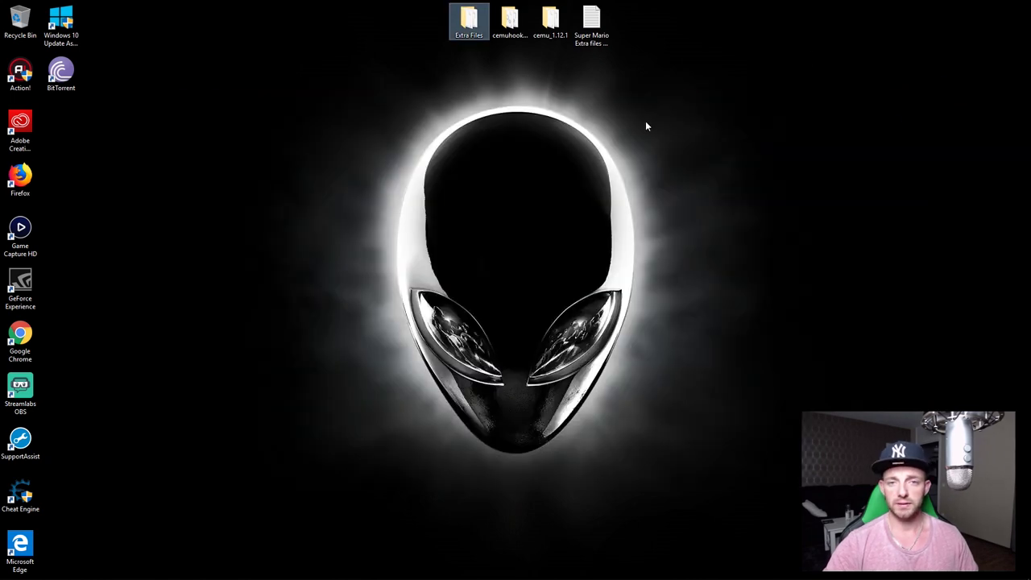
Open the folder cemu_1.12.1 > mlc01 > sys > title > 0005001b > 10056000 > content
{"action": "double_click", "coordinate": [550, 24]}
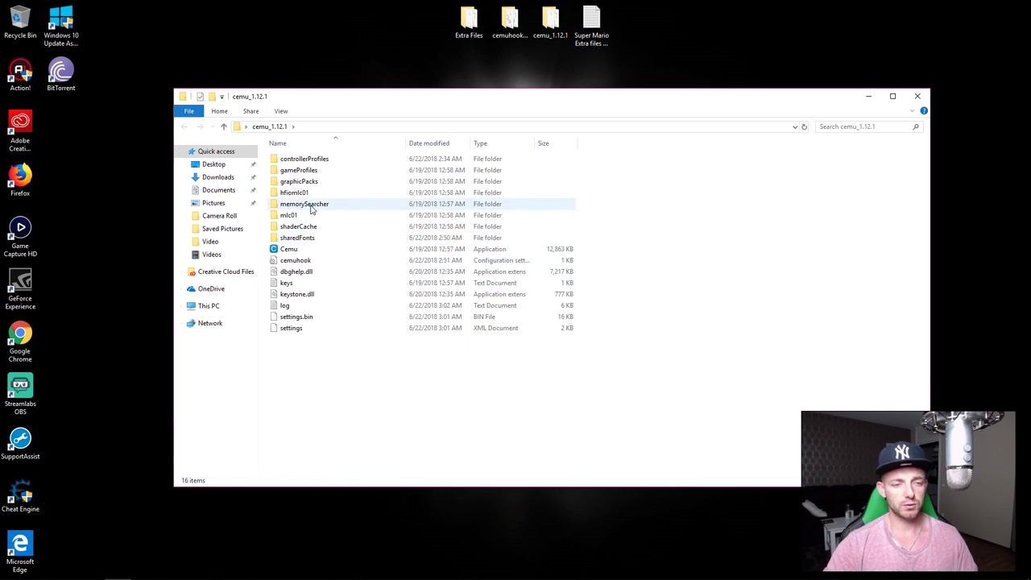
{"action": "double_click", "coordinate": [289, 216]}
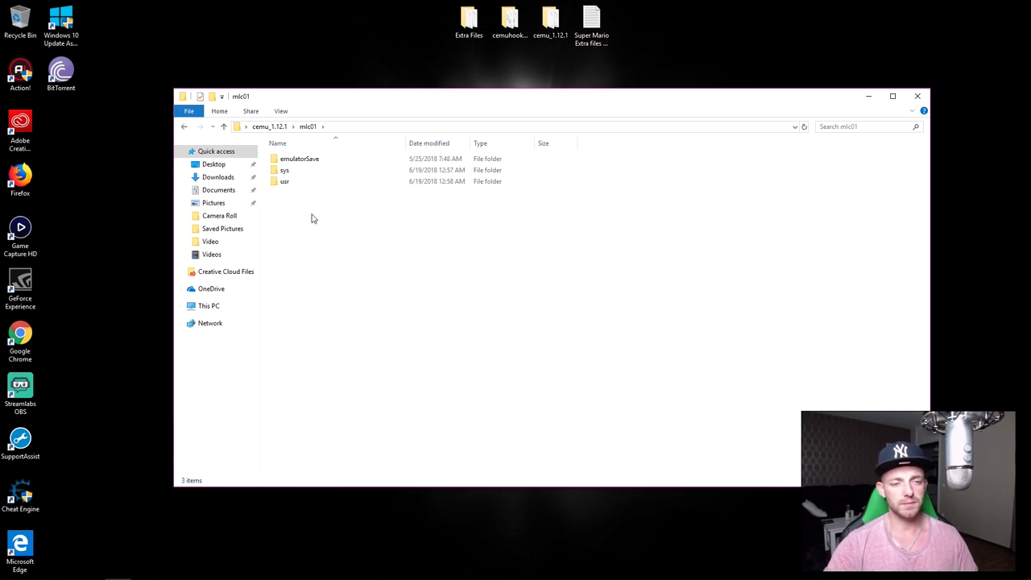
{"action": "double_click", "coordinate": [302, 172]}
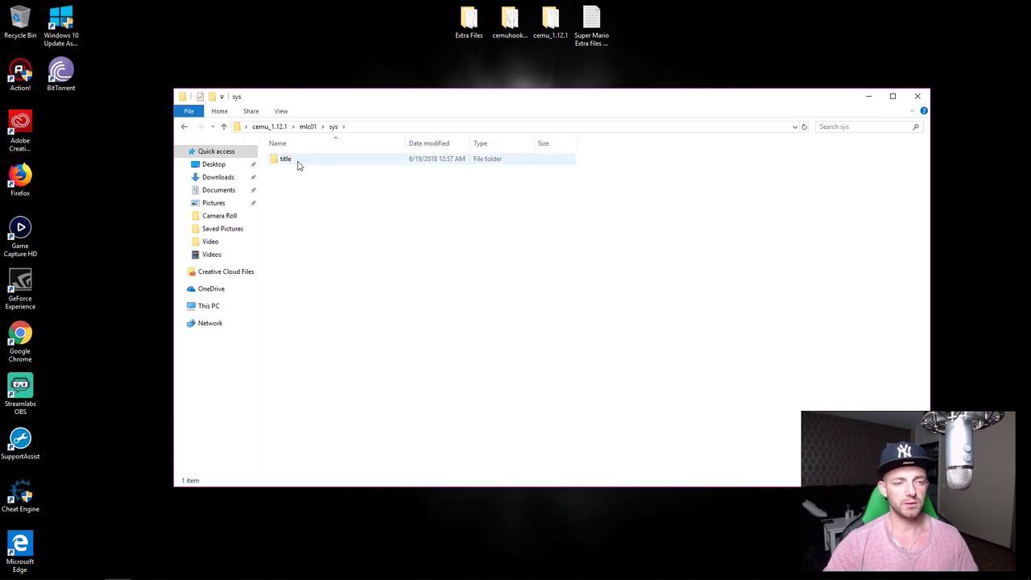
{"action": "double_click", "coordinate": [298, 165]}
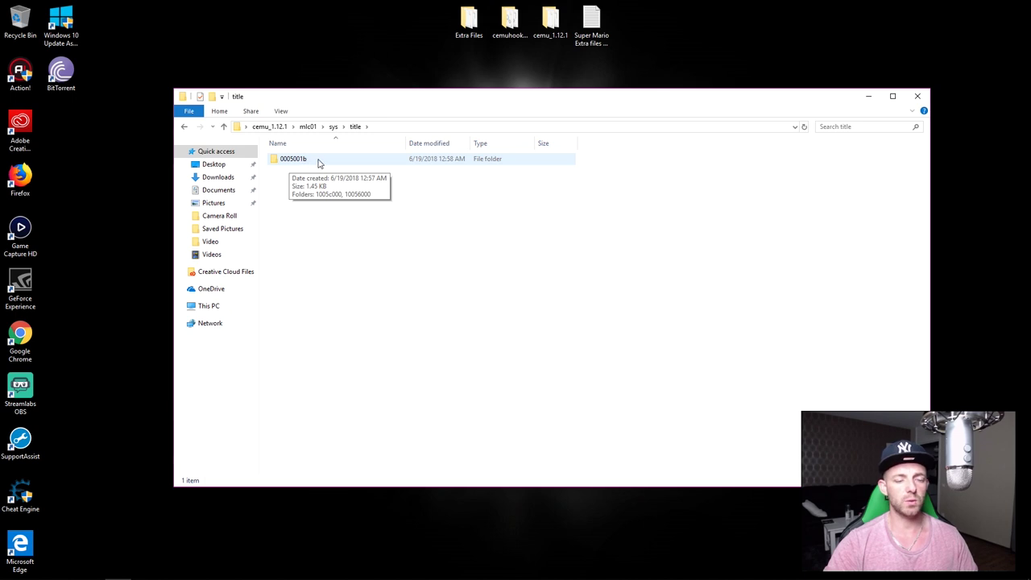
{"action": "double_click", "coordinate": [319, 161]}
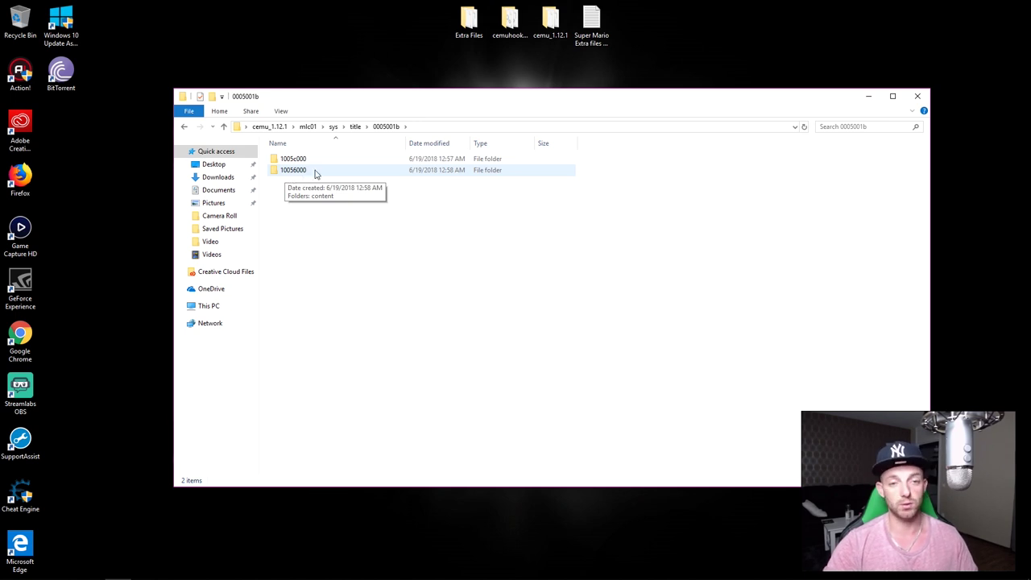
{"action": "double_click", "coordinate": [316, 174]}
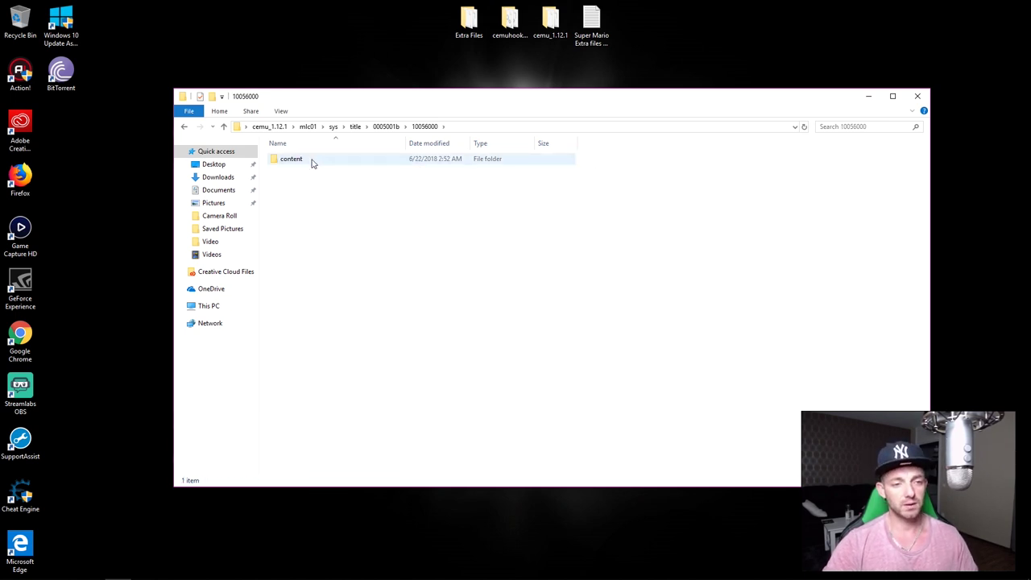
{"action": "double_click", "coordinate": [313, 160]}
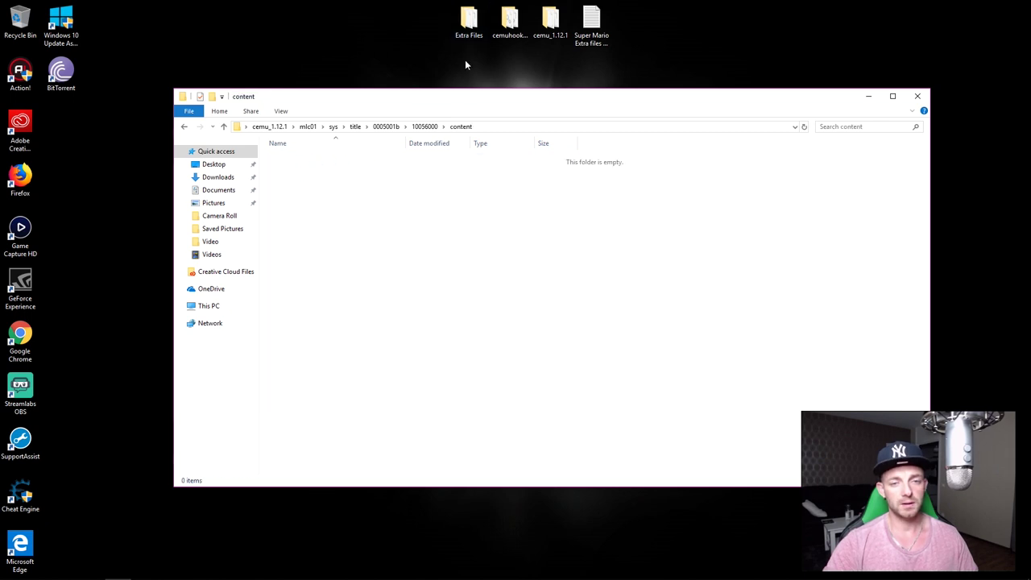
Copy the four FFLRes DAT files from the Extra Files folder into the content folder and close both folder windows
{"action": "double_click", "coordinate": [469, 21]}
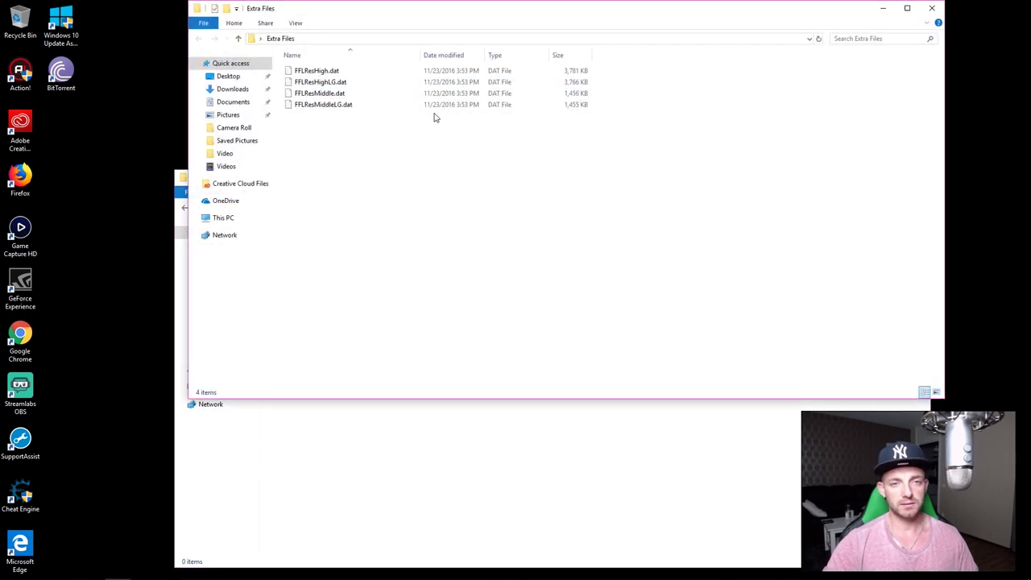
{"action": "left_click_drag", "start_coordinate": [342, 138], "coordinate": [349, 76]}
{"action": "right_click", "coordinate": [350, 72]}
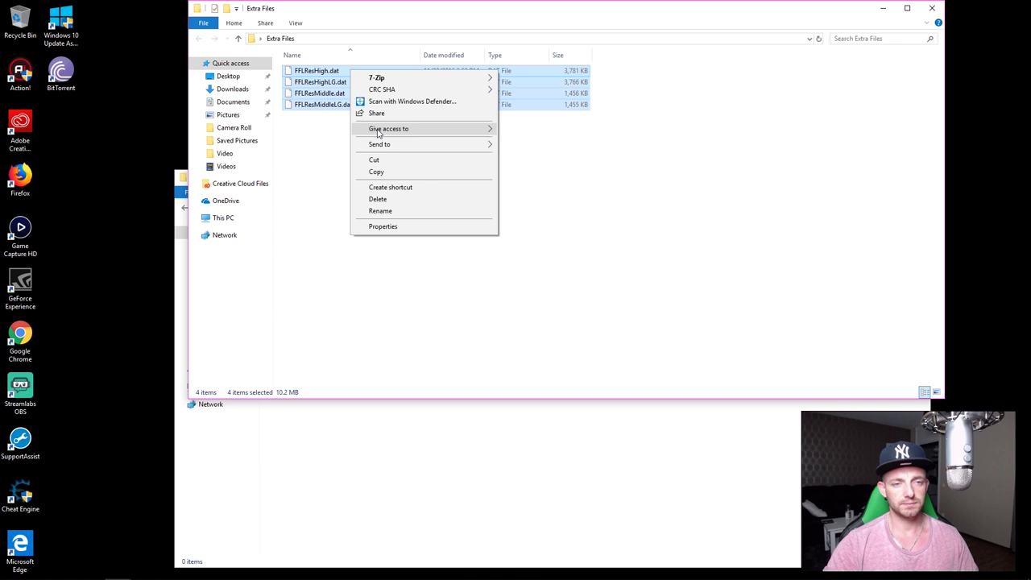
{"action": "left_click", "coordinate": [393, 172]}
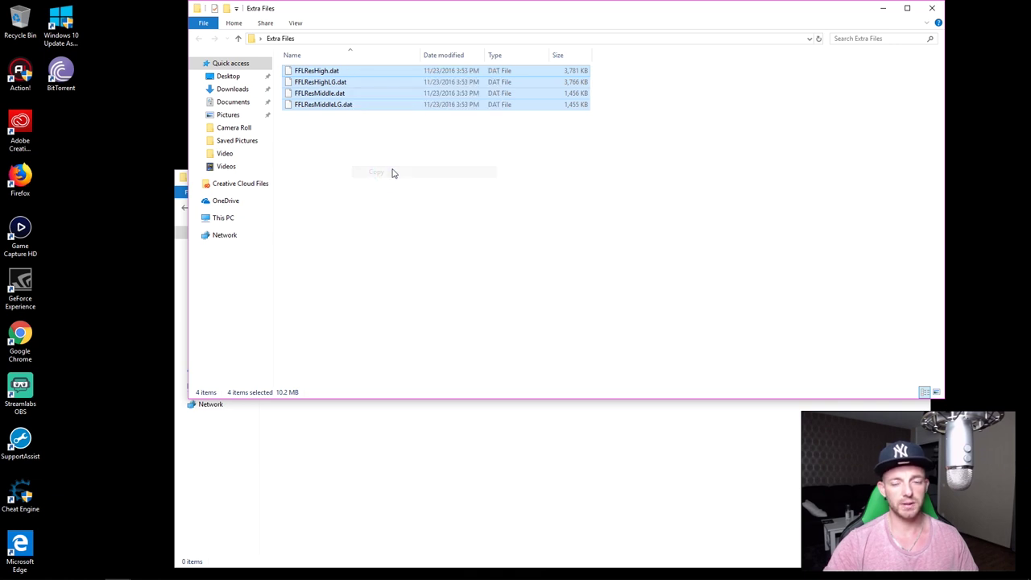
{"action": "left_click", "coordinate": [932, 8]}
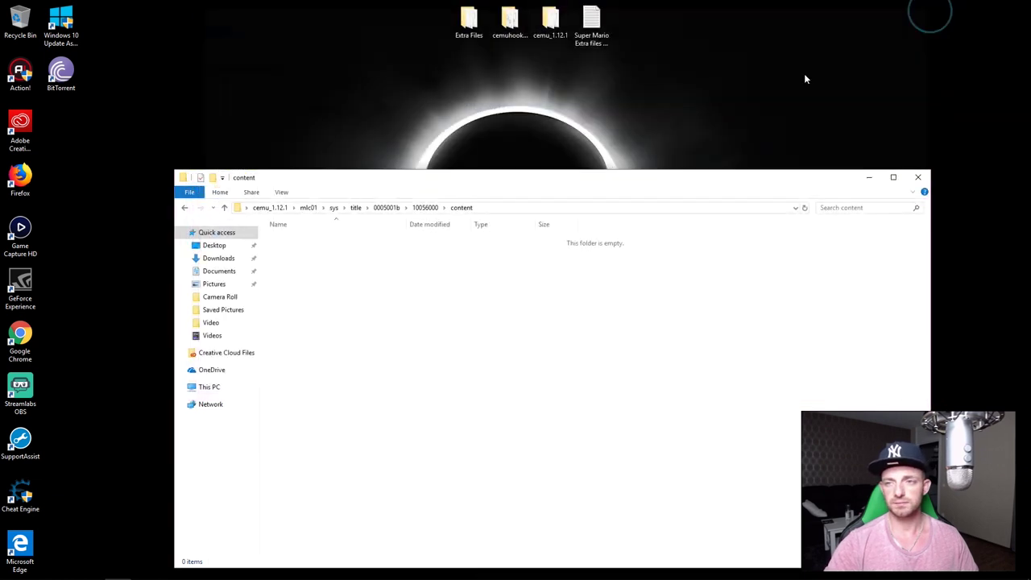
{"action": "right_click", "coordinate": [357, 320]}
{"action": "left_click", "coordinate": [398, 392]}
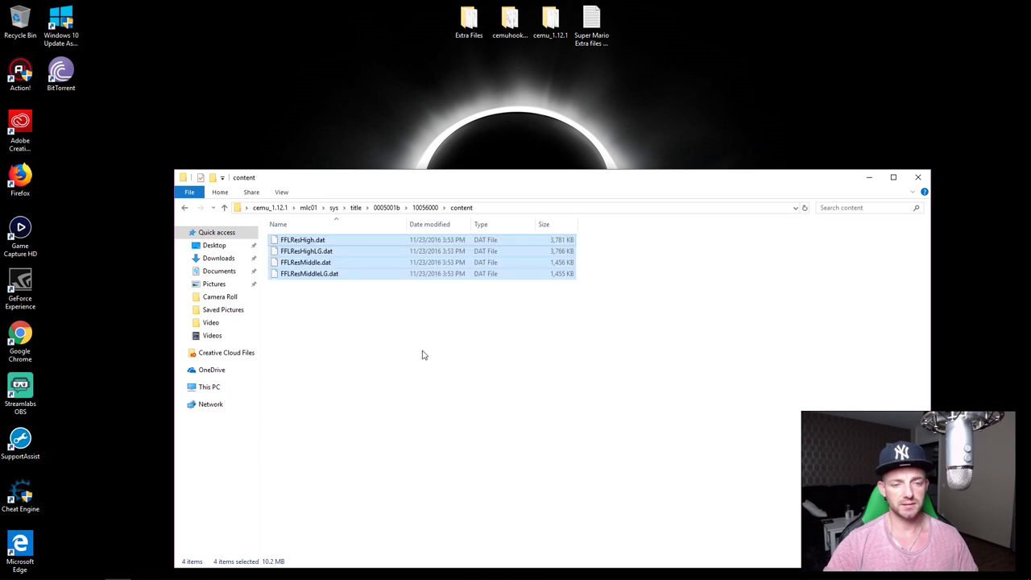
{"action": "left_click", "coordinate": [919, 177]}
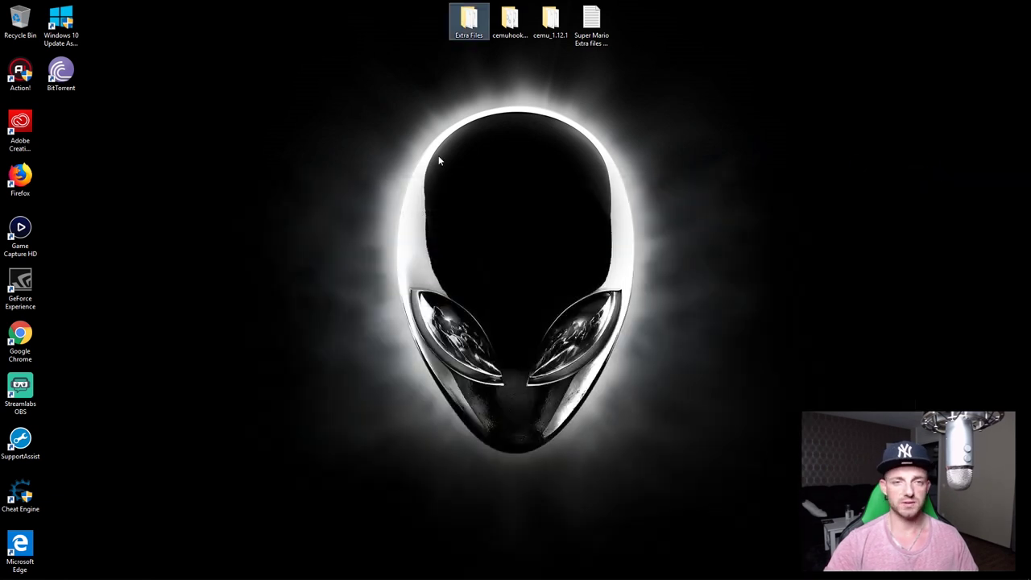
Refresh the desktop, then launch Cemu from the cemu_1.12.1 folder with administrator permission and close the folder window
{"action": "left_click", "coordinate": [509, 197]}
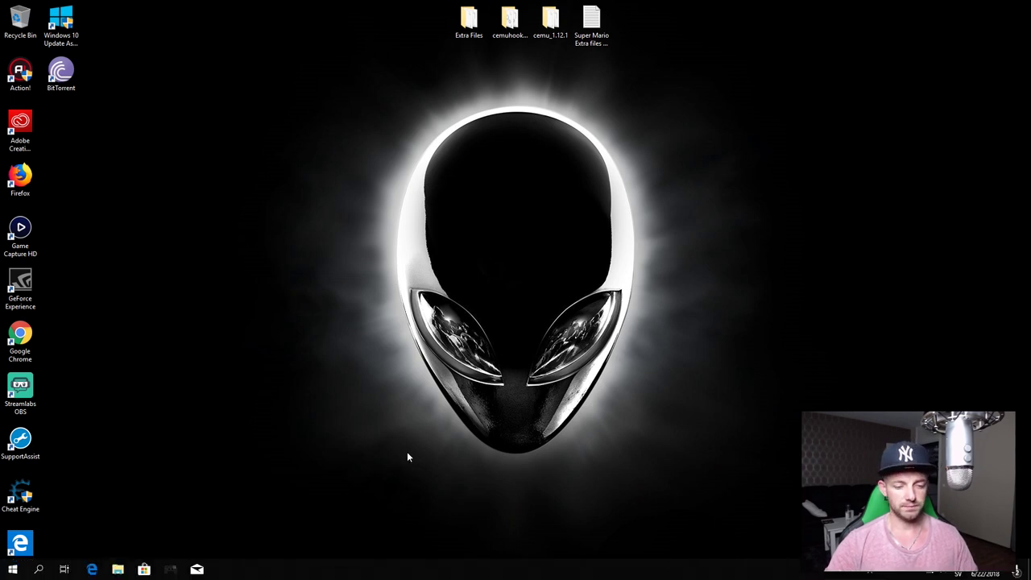
{"action": "right_click", "coordinate": [423, 325]}
{"action": "left_click", "coordinate": [448, 370]}
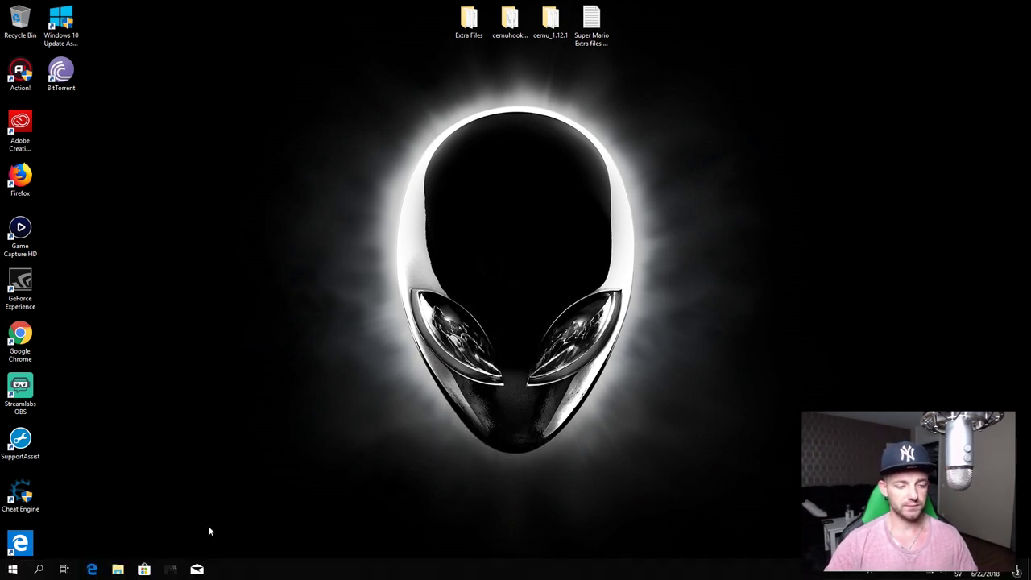
{"action": "double_click", "coordinate": [550, 19]}
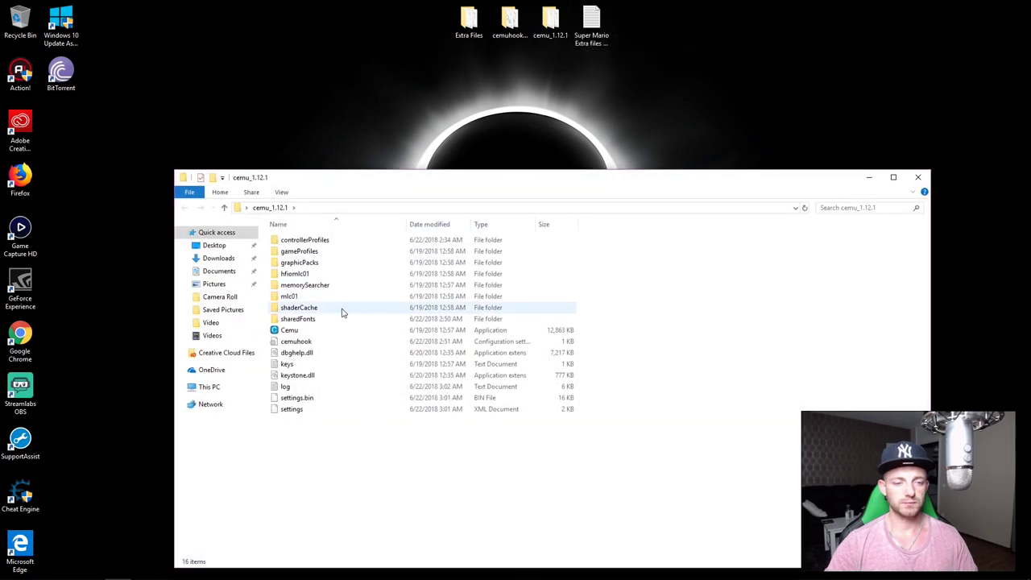
{"action": "double_click", "coordinate": [331, 331]}
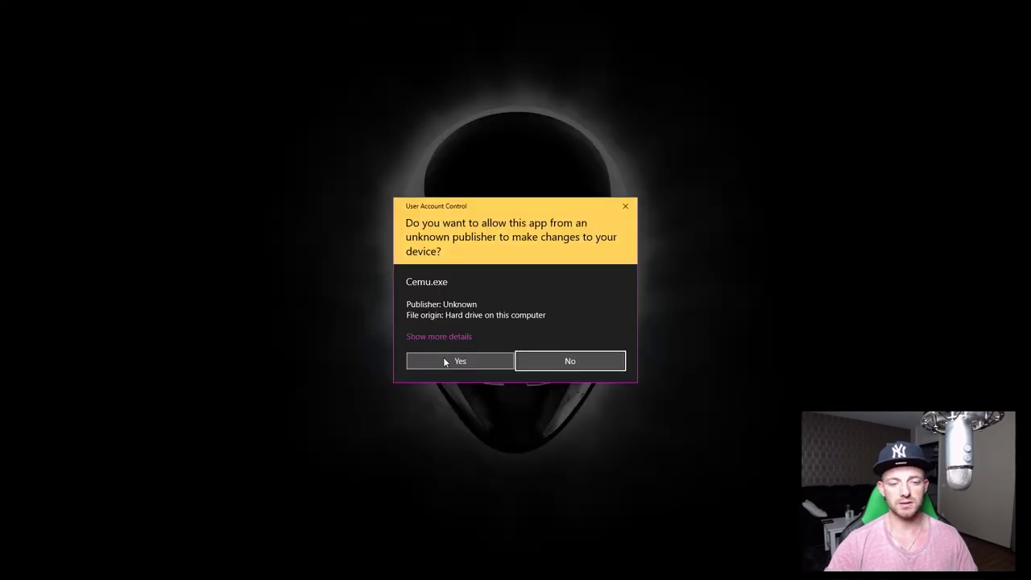
{"action": "left_click", "coordinate": [446, 361]}
{"action": "left_click", "coordinate": [919, 179]}
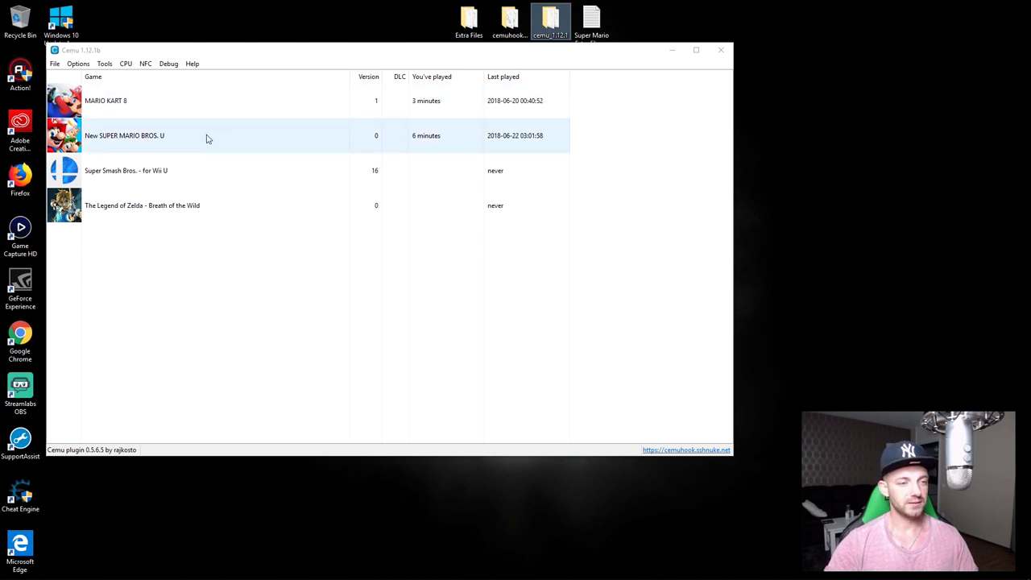
Start New SUPER MARIO BROS. U, move its window towards the middle of the desktop, and continue past the title screen
{"action": "double_click", "coordinate": [206, 139]}
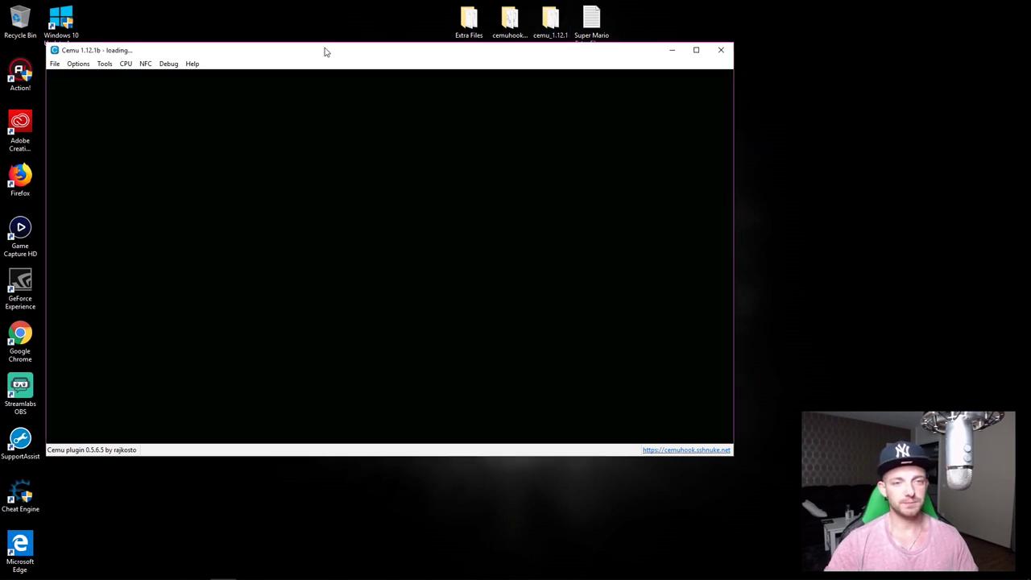
{"action": "left_click_drag", "start_coordinate": [330, 50], "coordinate": [470, 69]}
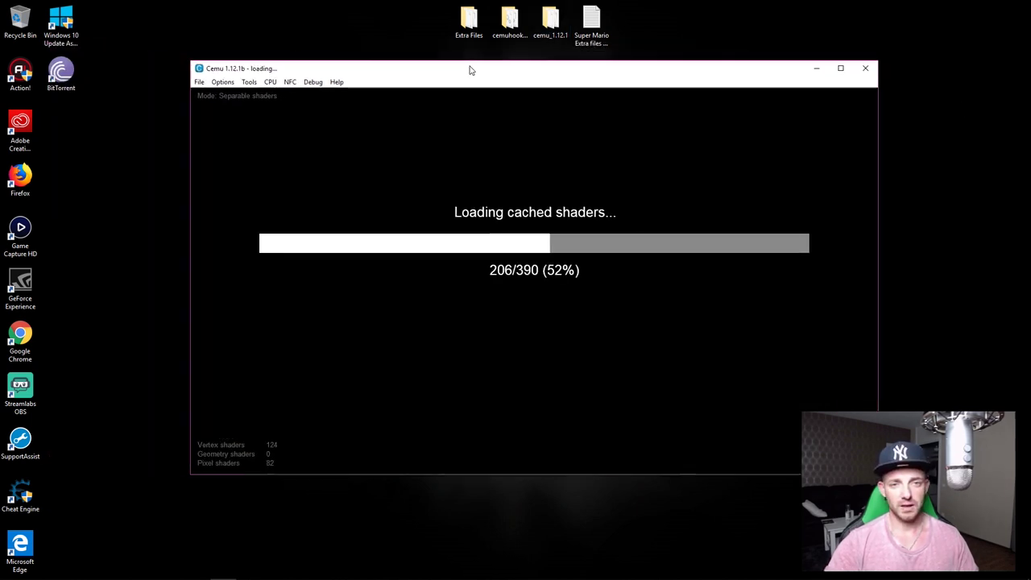
{"action": "right_click", "coordinate": [967, 127]}
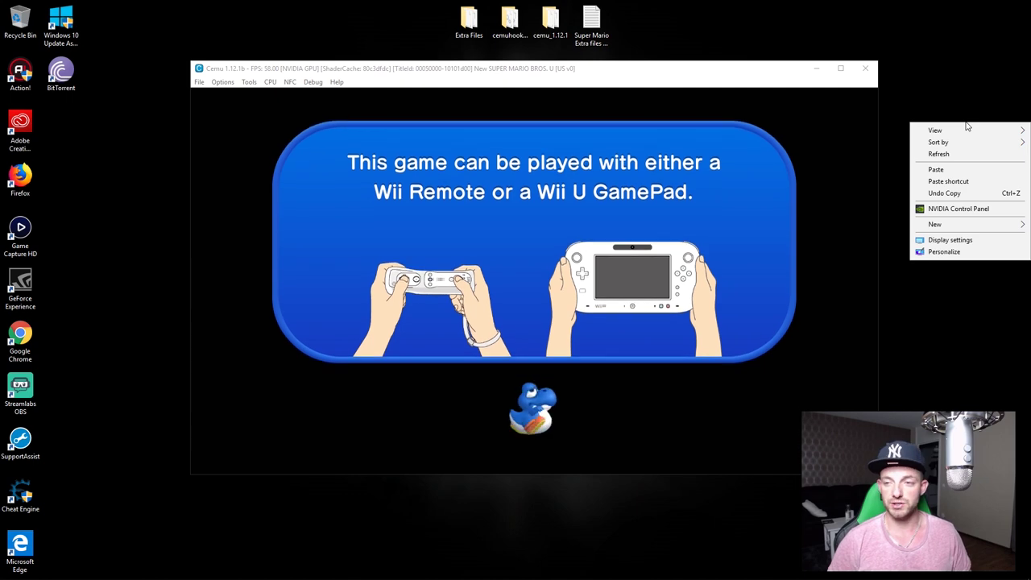
{"action": "left_click", "coordinate": [920, 80]}
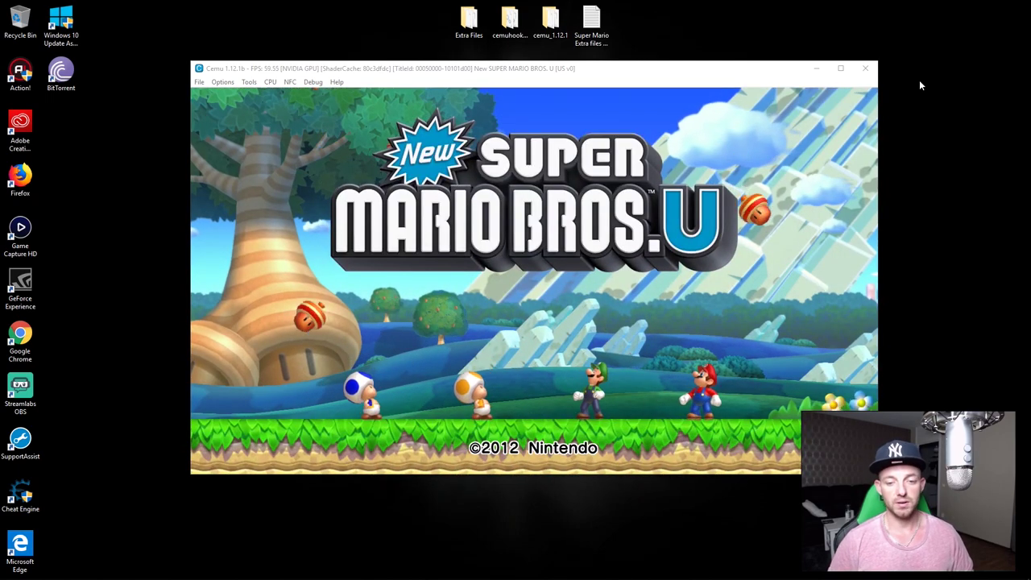
{"action": "key", "text": "Return"}
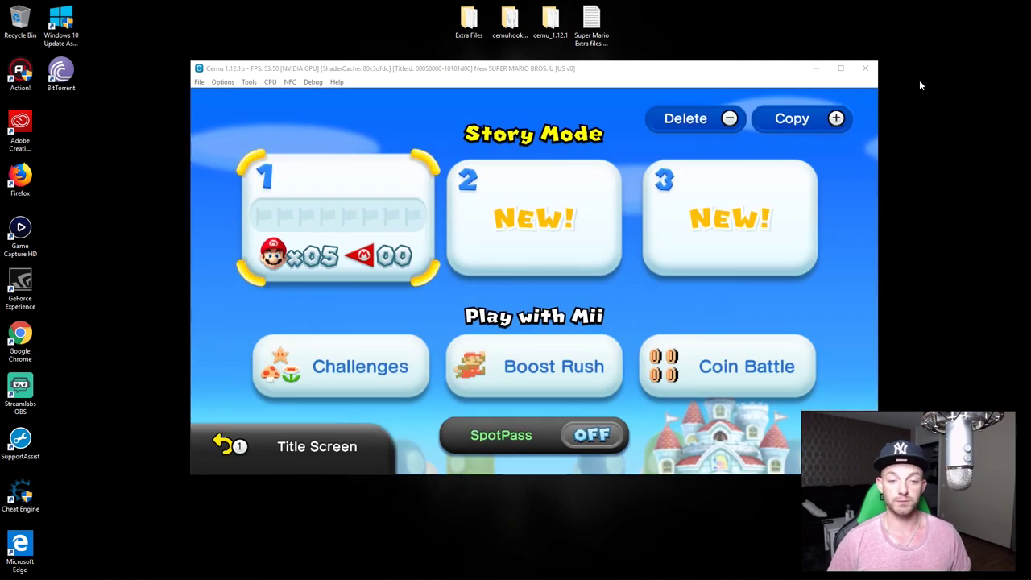
Browse the Story Mode save slots and the Play with Mii entries in the game's main menu
{"action": "key", "text": "Right"}
{"action": "key", "text": "Right"}
{"action": "key", "text": "Left"}
{"action": "key", "text": "Left"}
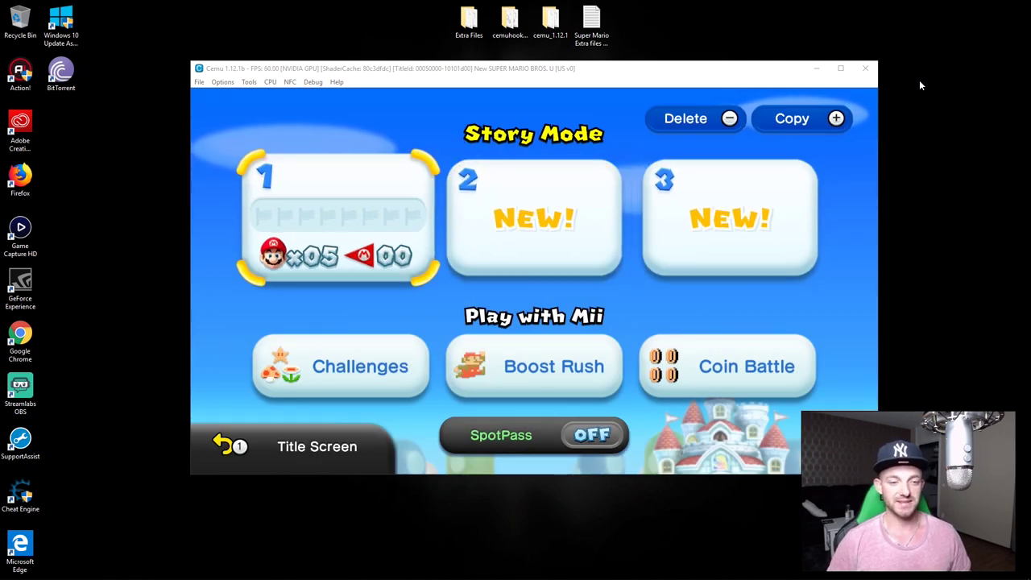
{"action": "key", "text": "Right"}
{"action": "key", "text": "Down"}
{"action": "key", "text": "Up"}
{"action": "key", "text": "Left"}
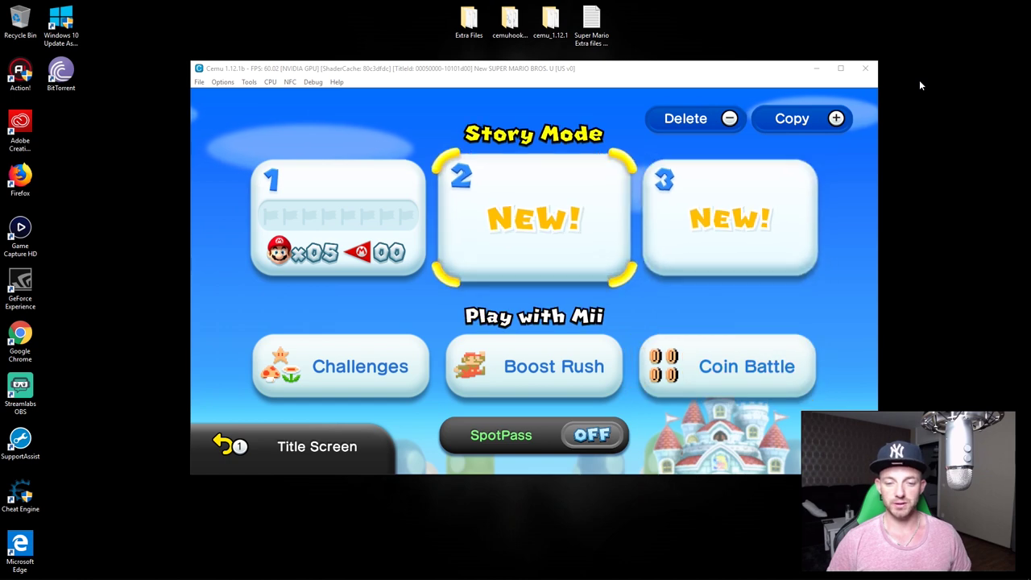
Look at Coin Battle's Wii Remote controller count options up to 4, and return to the main menu
{"action": "key", "text": "Down"}
{"action": "key", "text": "Return"}
{"action": "key", "text": "Right"}
{"action": "key", "text": "Right"}
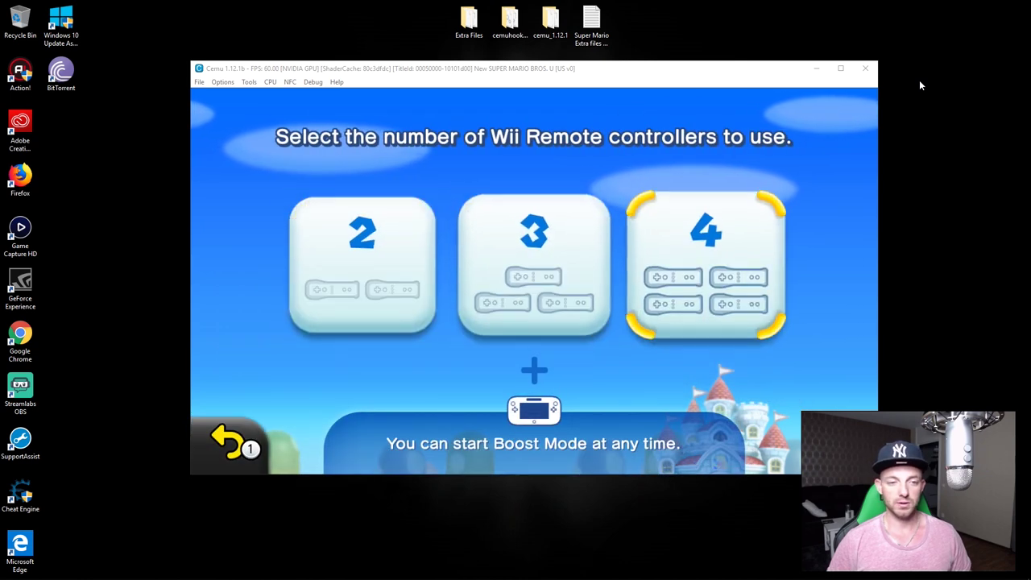
{"action": "key", "text": "Escape"}
{"action": "key", "text": "Down"}
{"action": "key", "text": "Up"}
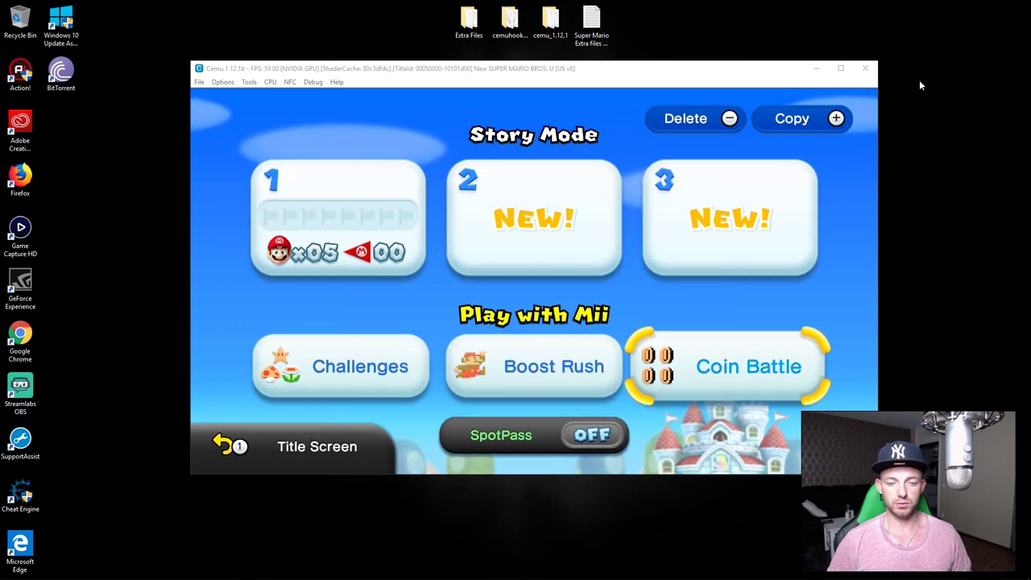
Look at the Boost Rush controller choices, Wii Remote and Wii U GamePad, and return to the main menu
{"action": "key", "text": "Left"}
{"action": "key", "text": "Return"}
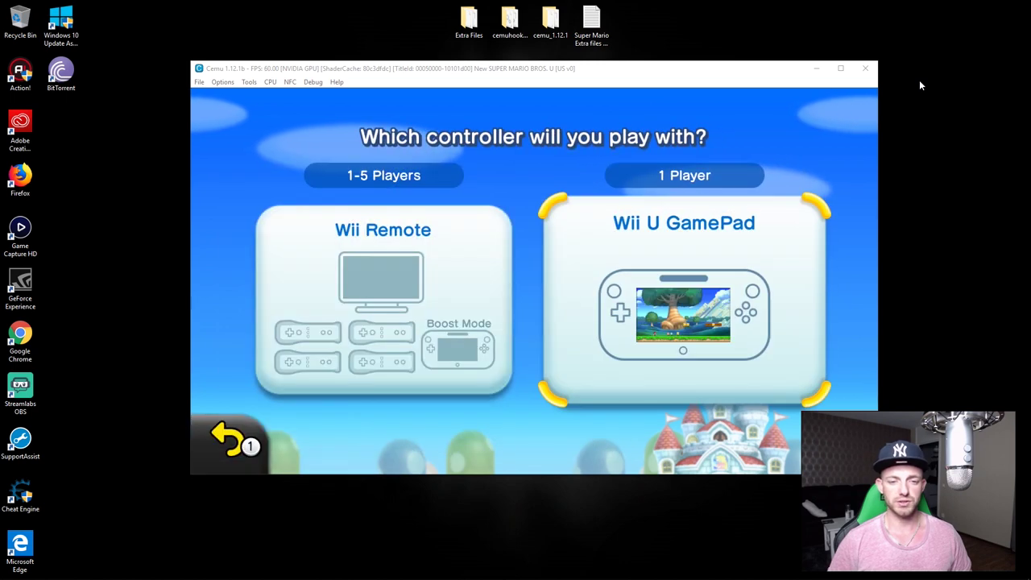
{"action": "key", "text": "Left"}
{"action": "key", "text": "Right"}
{"action": "key", "text": "Escape"}
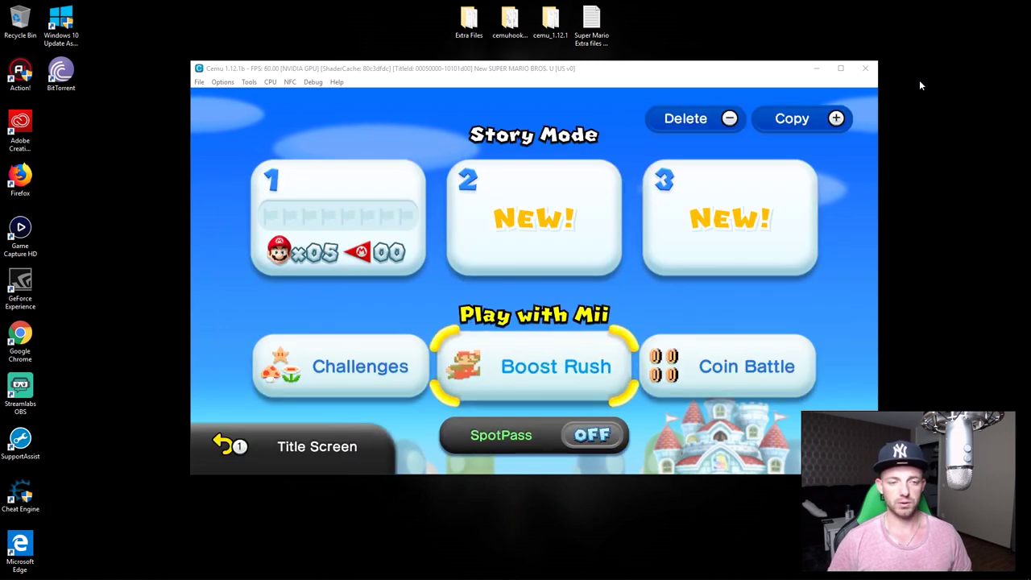
Load Story Mode save slot 1 with the Wii U GamePad as the controller
{"action": "key", "text": "Left"}
{"action": "key", "text": "Up"}
{"action": "key", "text": "Return"}
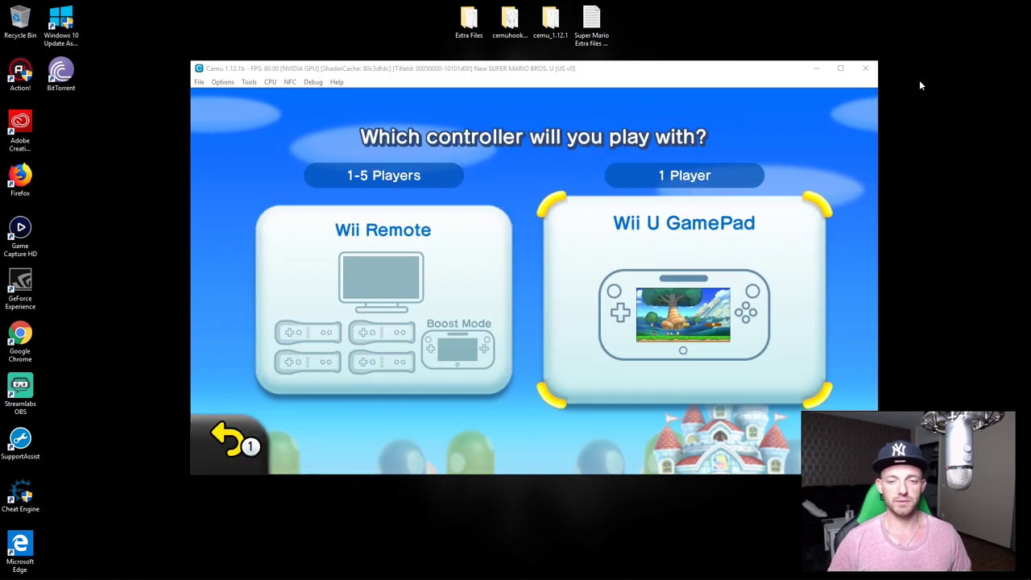
{"action": "key", "text": "Left"}
{"action": "key", "text": "Right"}
{"action": "key", "text": "Return"}
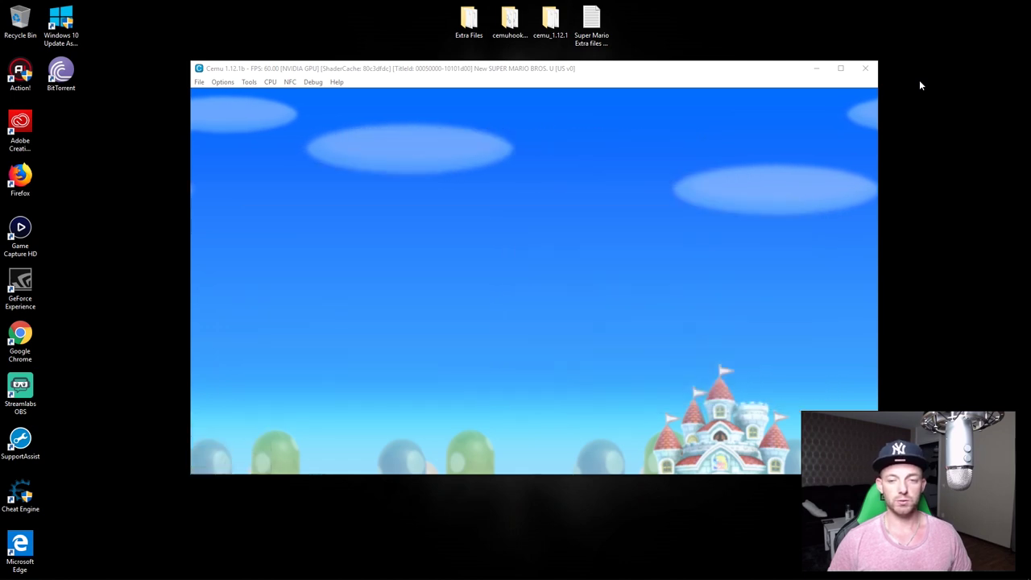
{"action": "key", "text": "Return"}
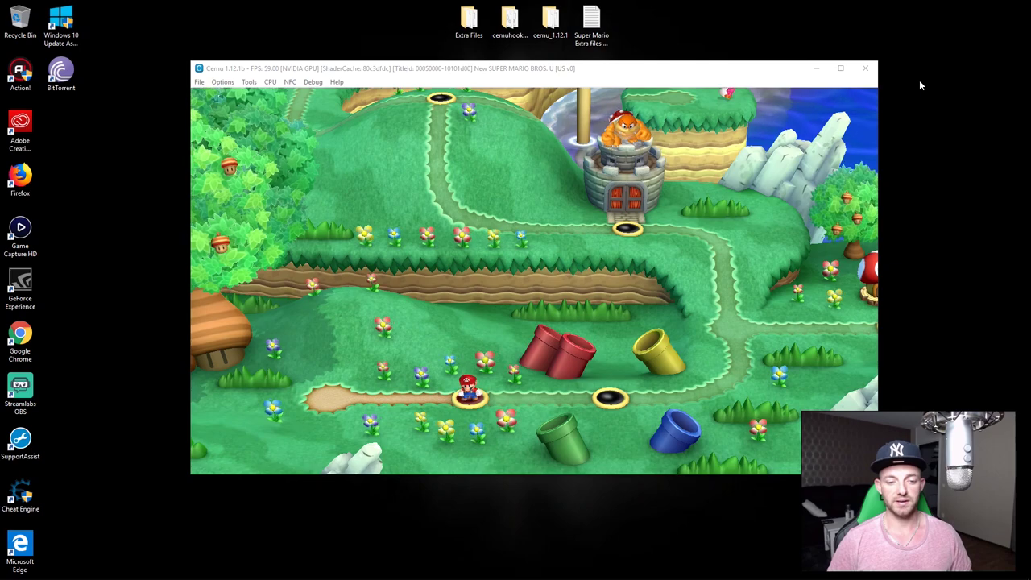
Enter the Acorn Plains-1 level from the world map and move Mario back and forth to test the gameplay
{"action": "key", "text": "Return"}
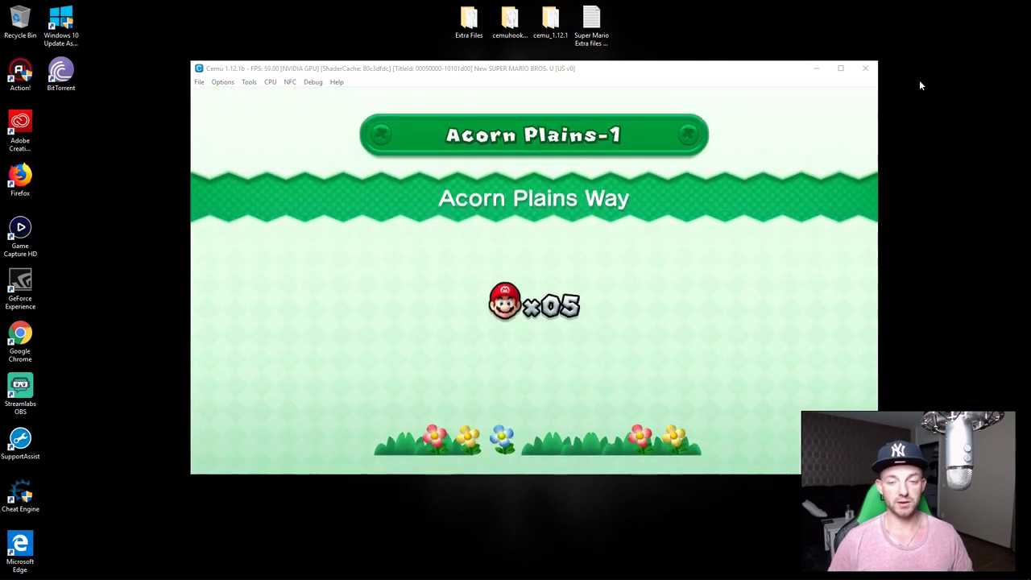
{"action": "key", "text": "Right"}
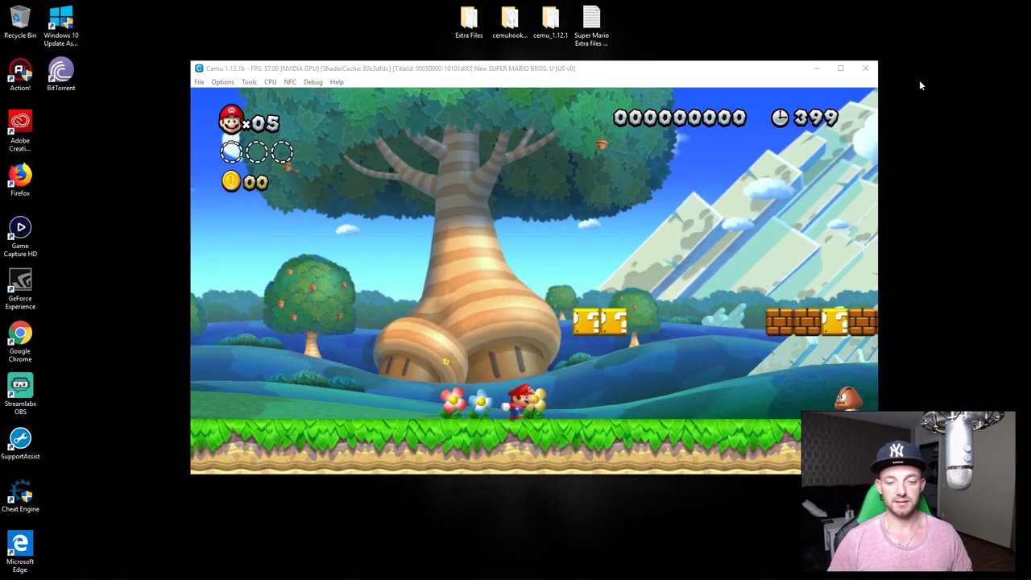
{"action": "key", "text": "Left"}
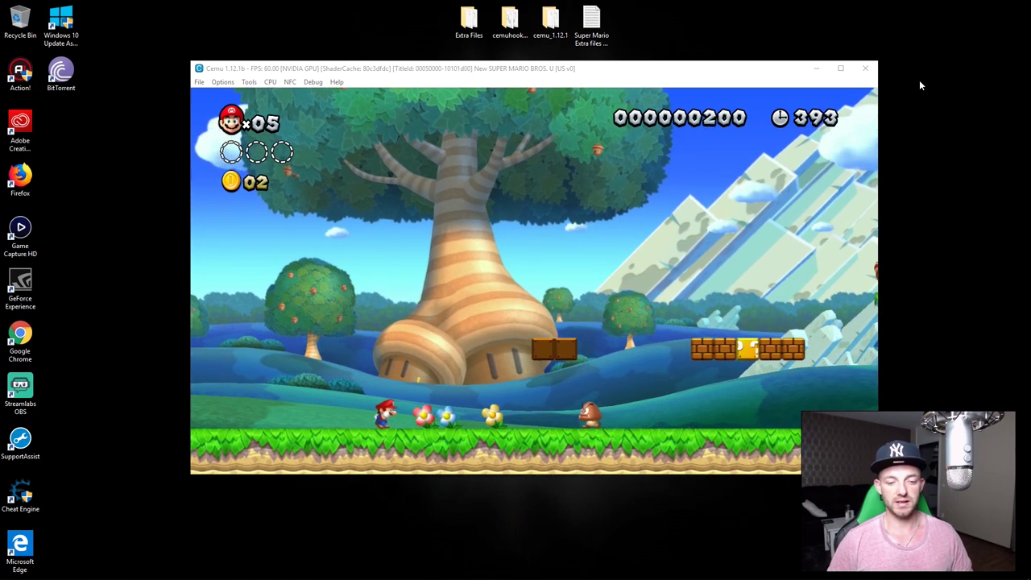
Run Mario forward through Acorn Plains-1, picking up the mushroom, collecting coins, stomping enemies and passing the brick-enclosed coin area
{"action": "key", "text": "Right"}
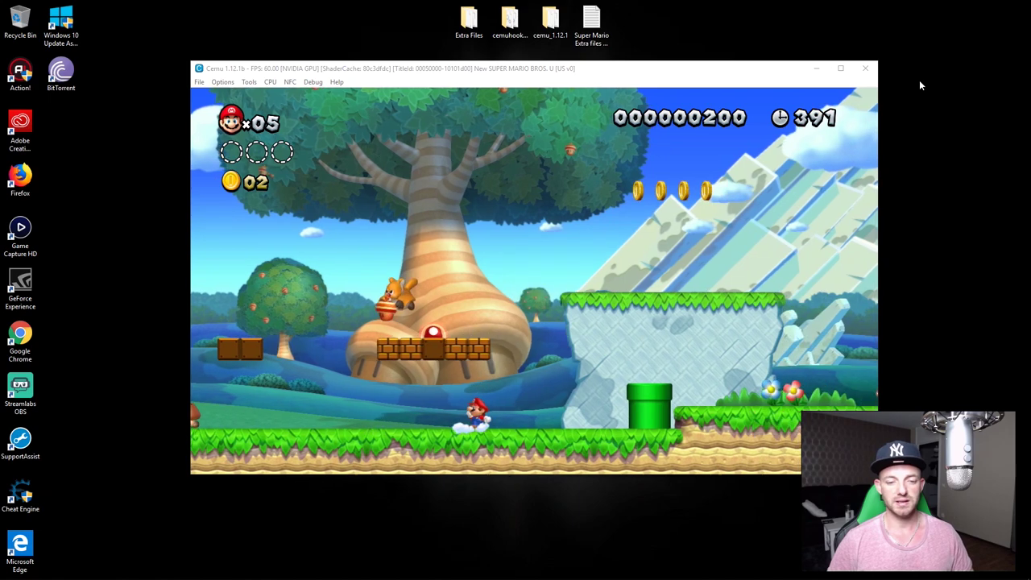
{"action": "key", "text": "Right"}
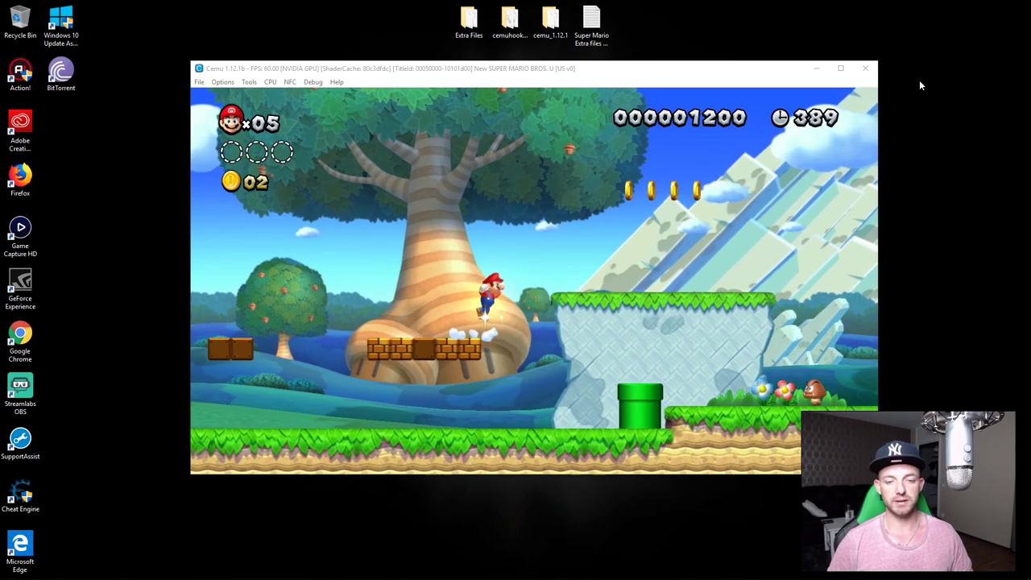
{"action": "key", "text": "Right"}
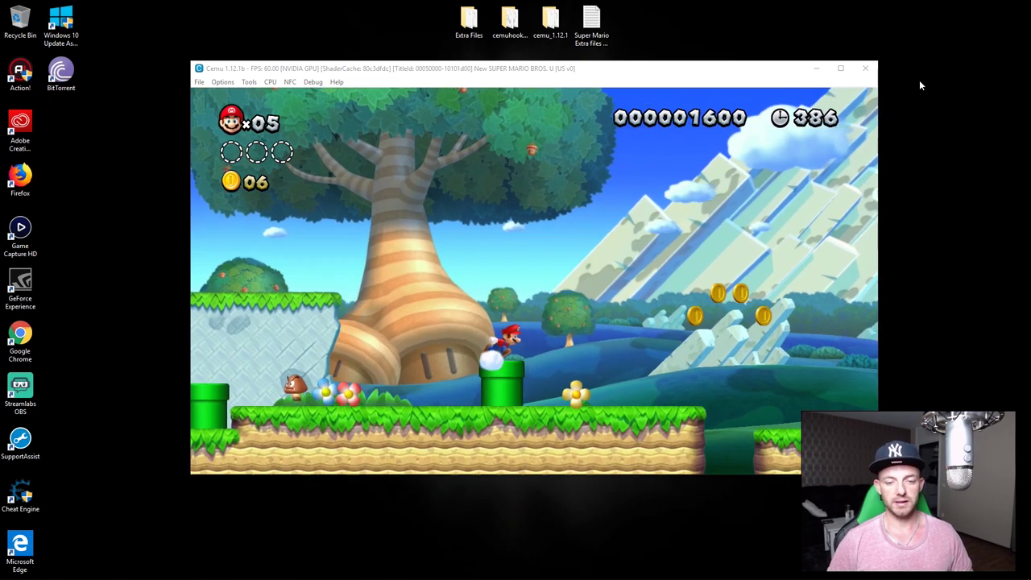
{"action": "key", "text": "Right"}
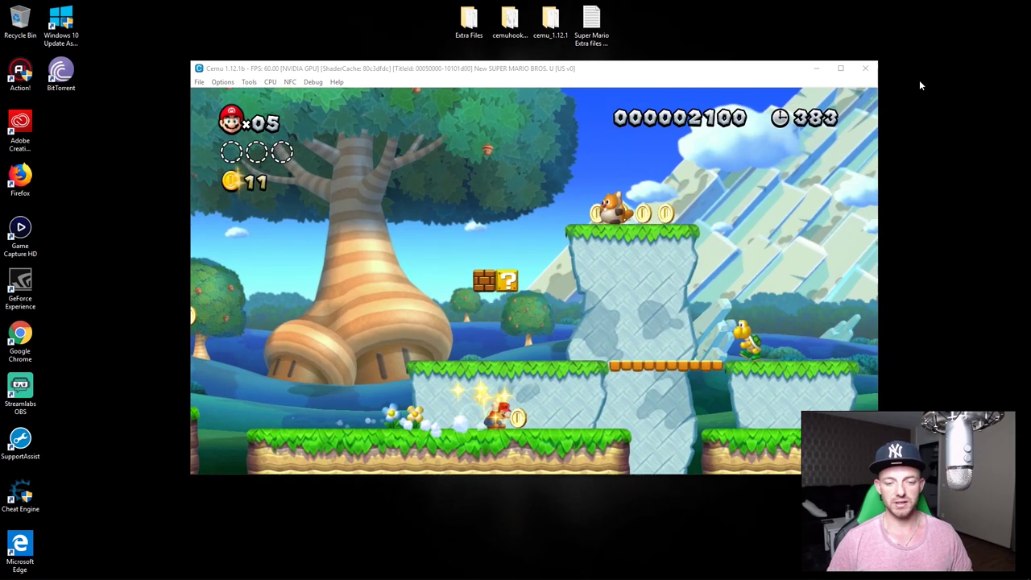
{"action": "key", "text": "Right"}
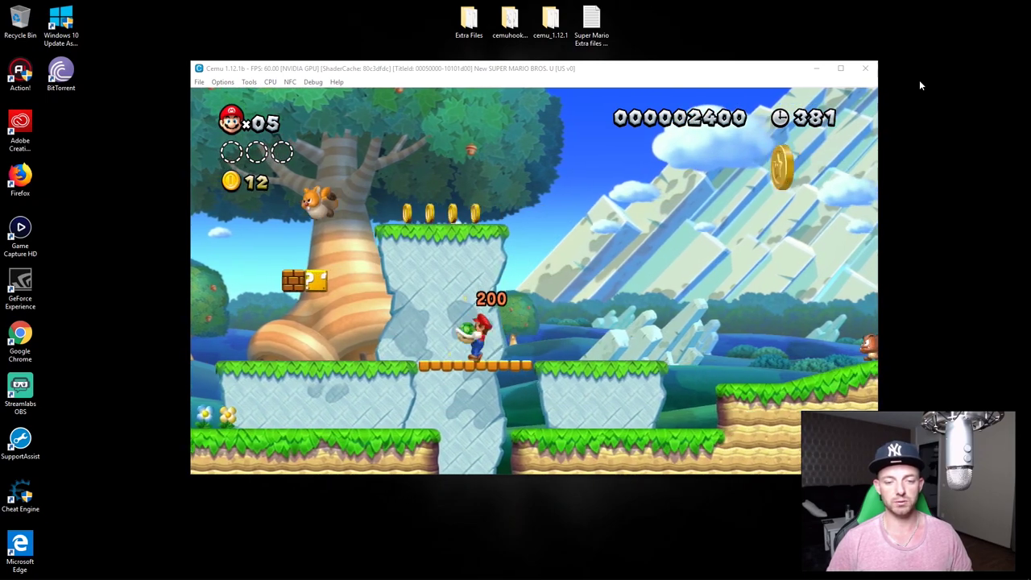
{"action": "key", "text": "Right"}
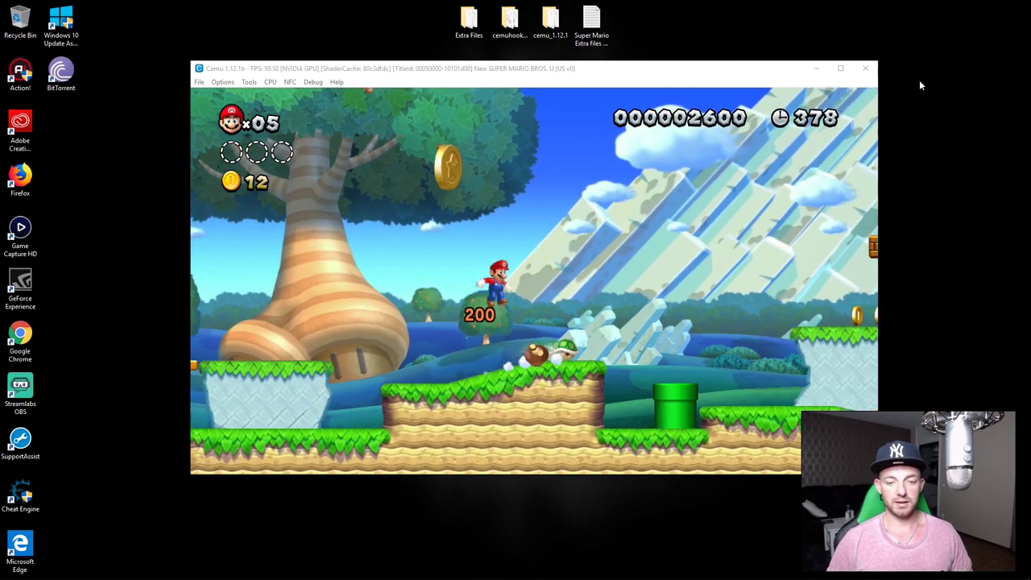
{"action": "key", "text": "Right"}
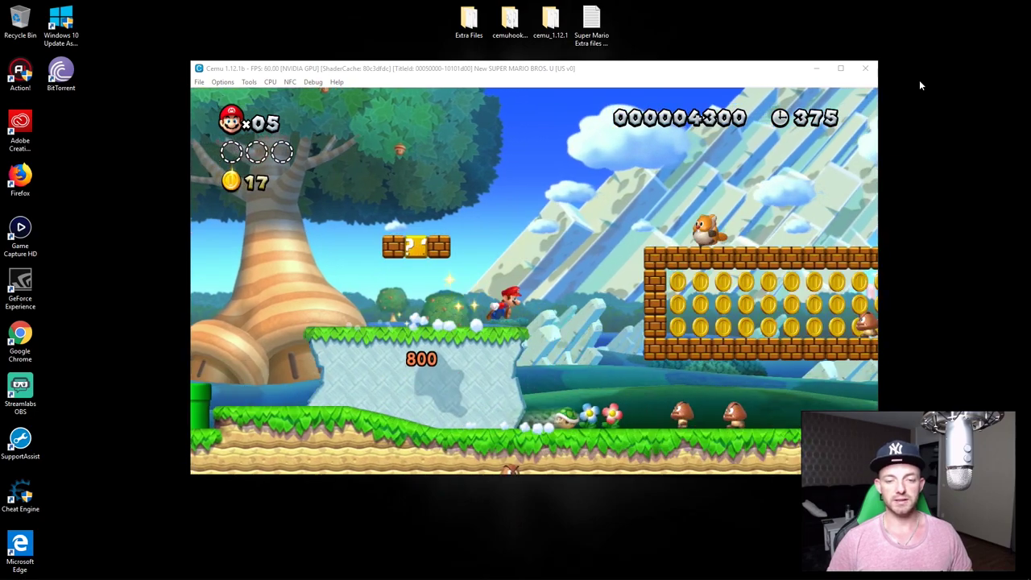
{"action": "key", "text": "Right"}
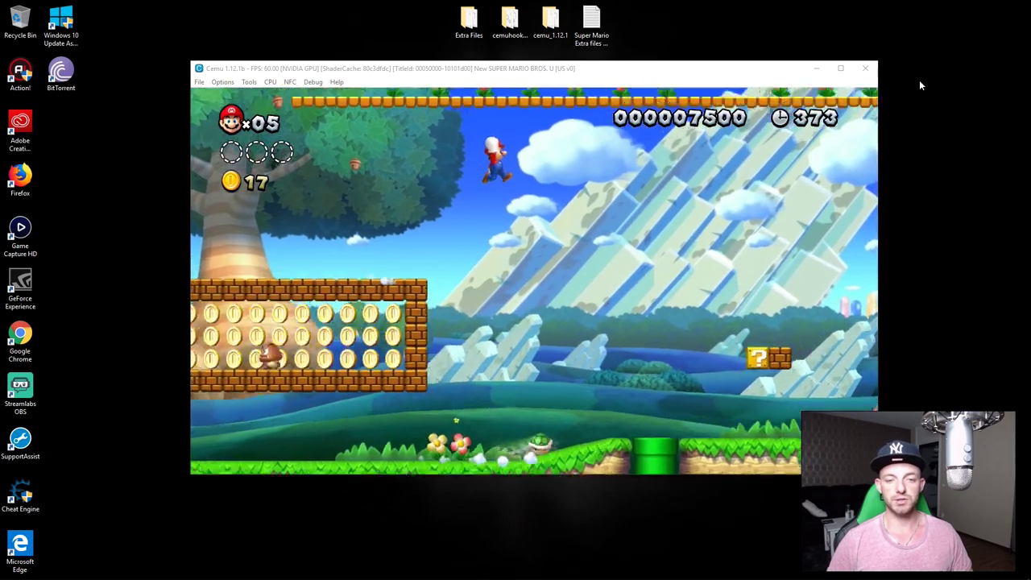